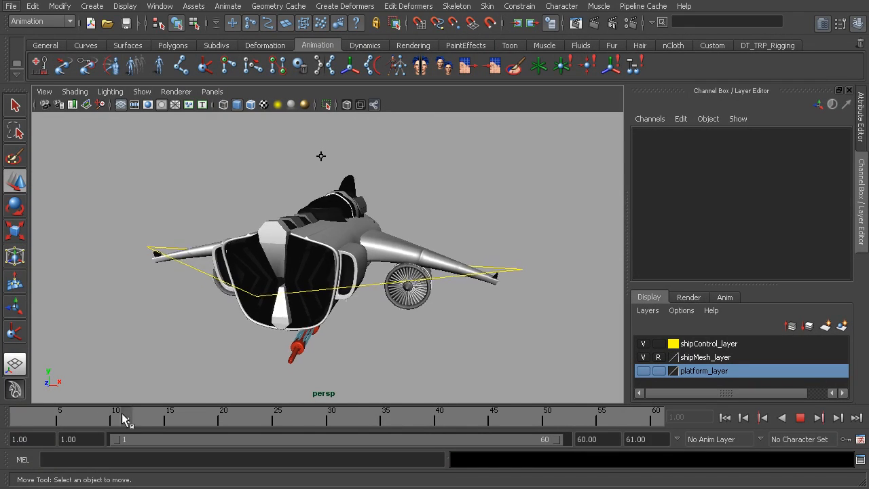
Open the Graph Editor, shorten its window so the ship stays visible, and select the ship control to load its animation curves
{"action": "left_click", "coordinate": [163, 7]}
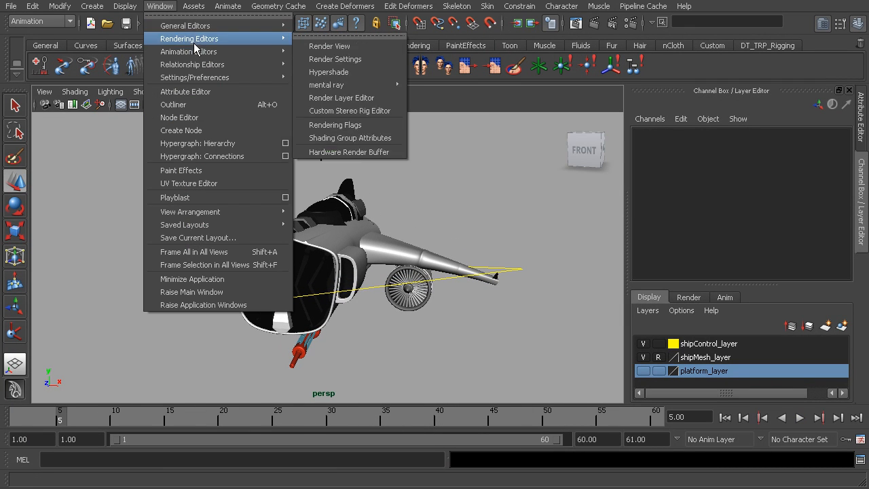
{"action": "mouse_move", "coordinate": [194, 52]}
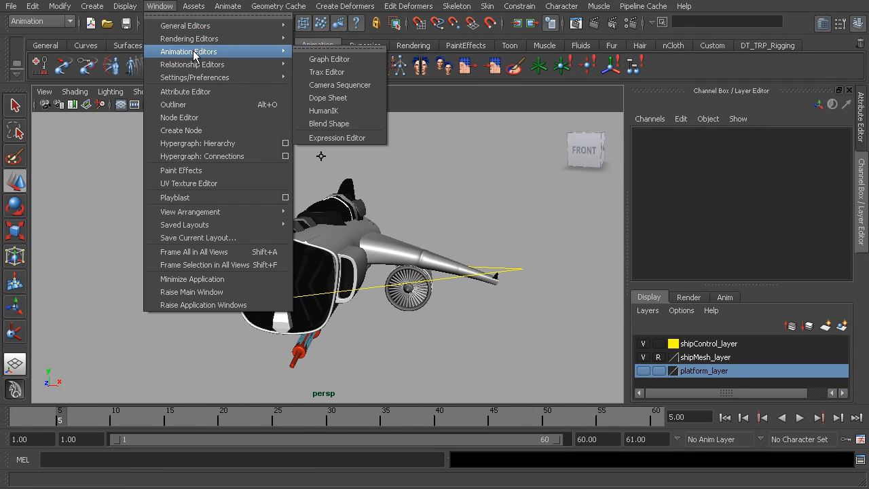
{"action": "left_click", "coordinate": [330, 60]}
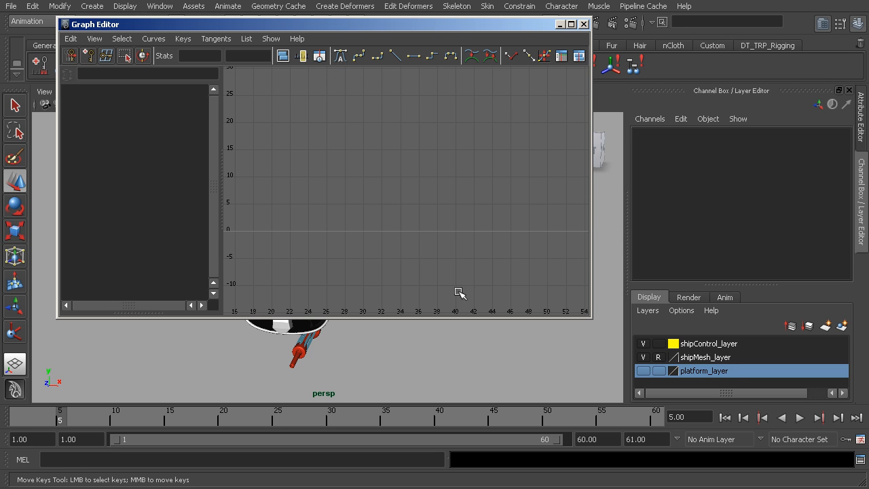
{"action": "left_click_drag", "start_coordinate": [450, 318], "coordinate": [450, 243]}
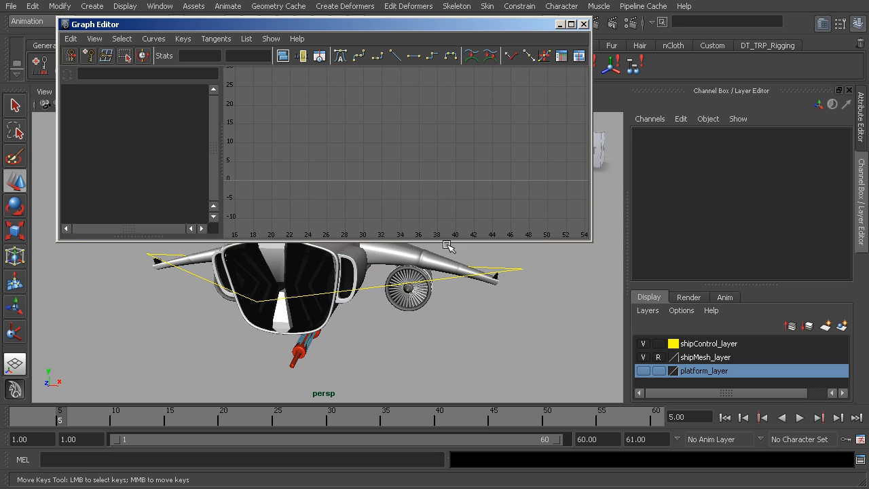
{"action": "left_click", "coordinate": [513, 271]}
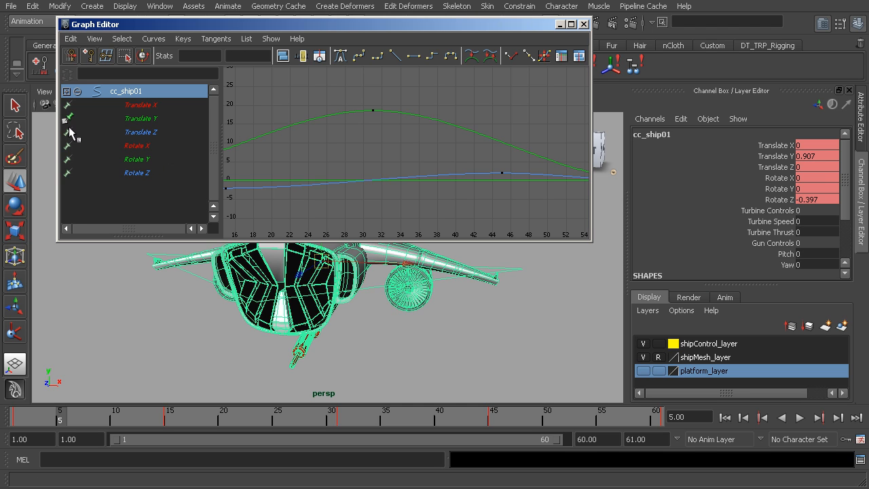
Deselect the ship to test the pinned Translate Y channel, unpin it, and reselect the ship control
{"action": "left_click", "coordinate": [106, 321]}
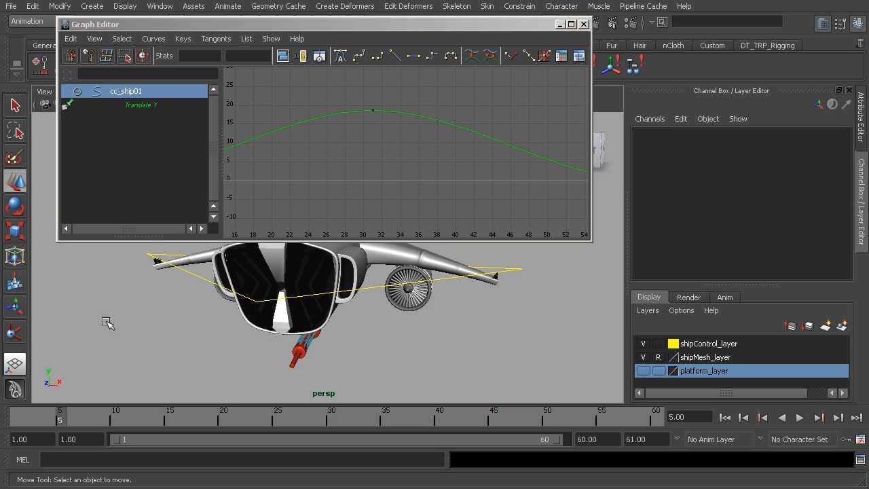
{"action": "left_click", "coordinate": [67, 110]}
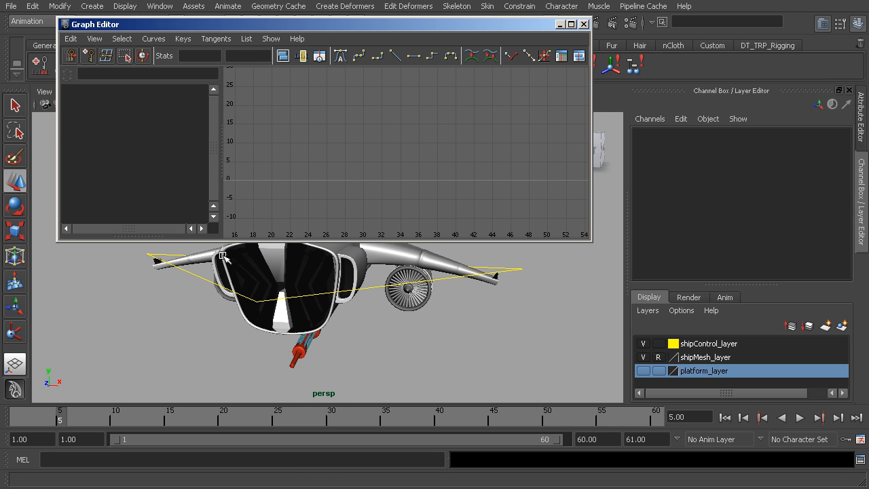
{"action": "left_click", "coordinate": [374, 288]}
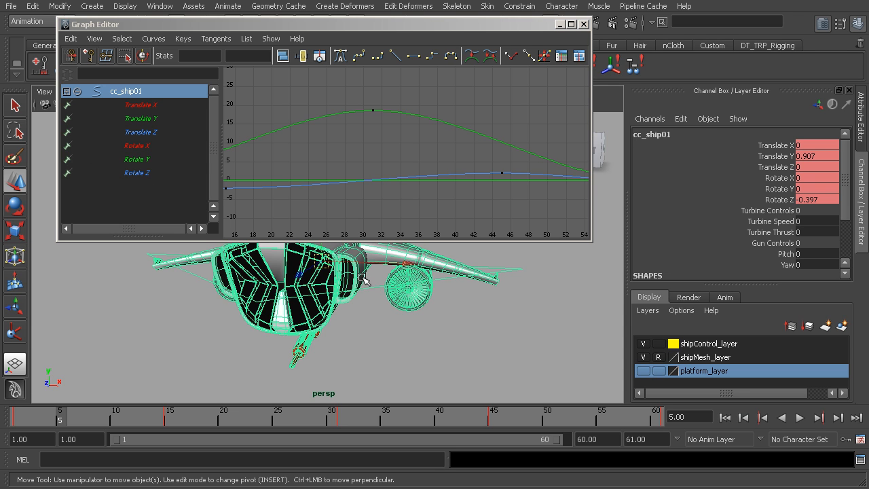
Frame all of the ship control's animation curves and examine them at different zoom levels in the graph
{"action": "middle_click_drag", "start_coordinate": [360, 159], "coordinate": [394, 158], "text": "alt"}
{"action": "right_click_drag", "start_coordinate": [394, 158], "coordinate": [349, 155], "text": "alt"}
{"action": "key", "text": "a"}
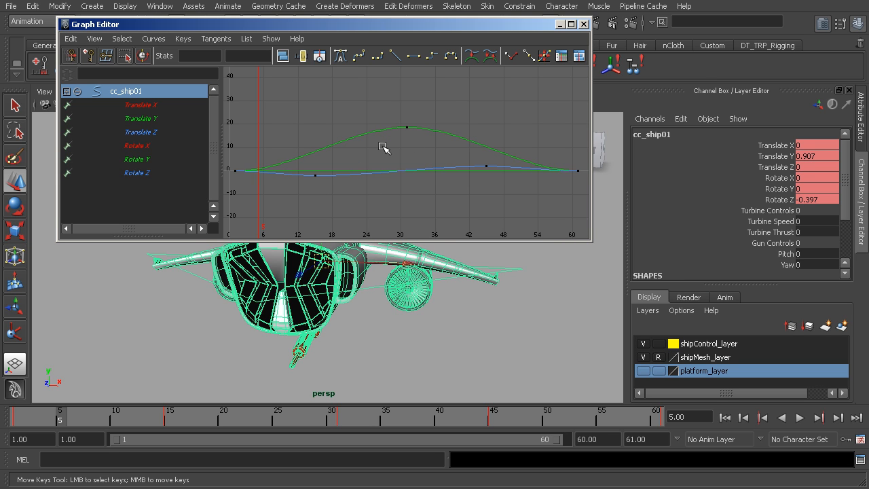
{"action": "key", "text": "a"}
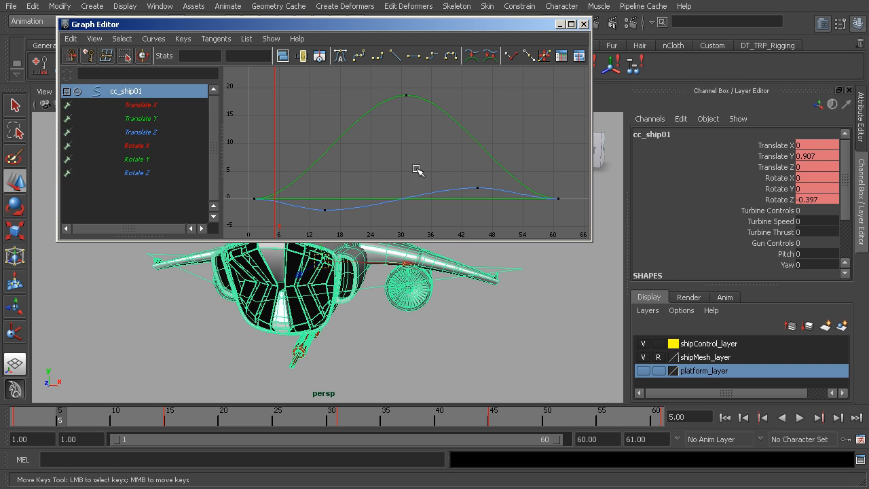
{"action": "middle_click_drag", "start_coordinate": [388, 158], "coordinate": [362, 156], "text": "alt"}
{"action": "right_click_drag", "start_coordinate": [362, 156], "coordinate": [341, 153], "text": "alt"}
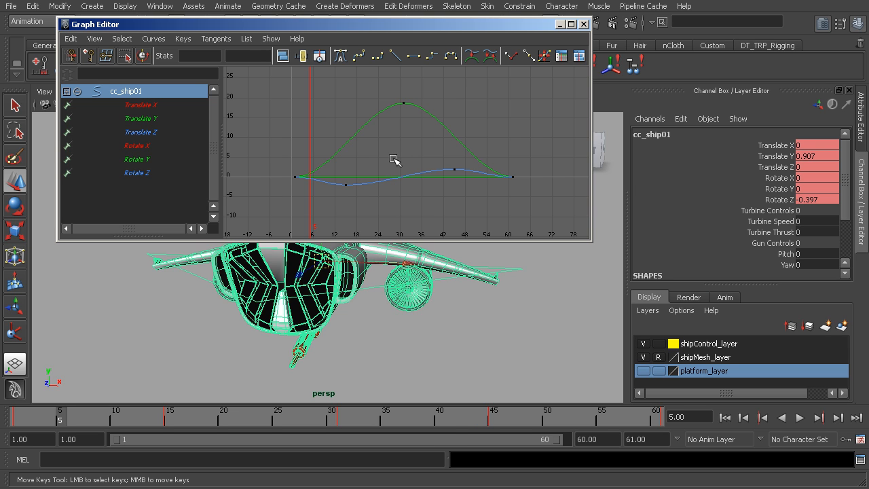
{"action": "right_click_drag", "start_coordinate": [396, 154], "coordinate": [375, 157], "text": "alt"}
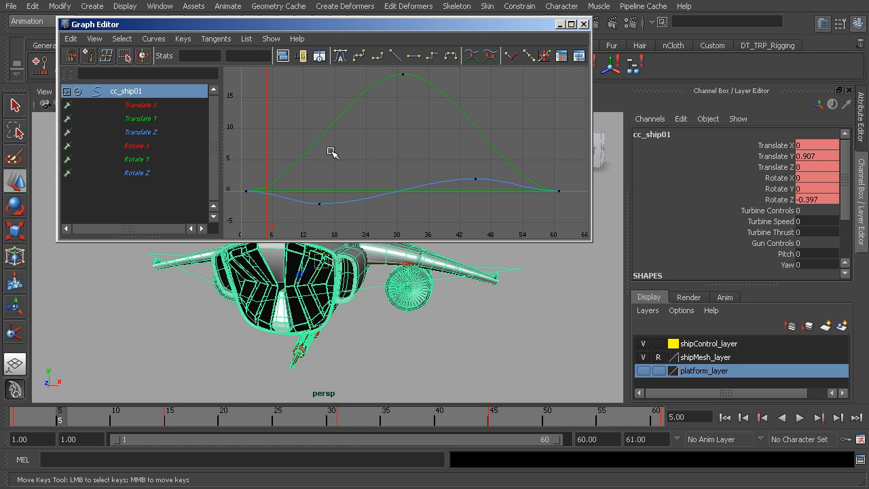
Isolate the ship's Translate Y curve and play the animation to compare the up-and-down motion with the curve
{"action": "left_click", "coordinate": [152, 120]}
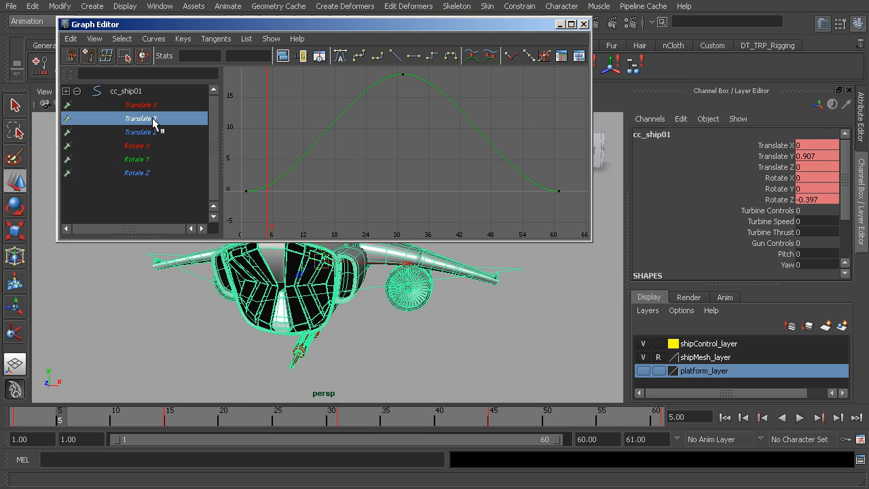
{"action": "scroll", "coordinate": [413, 144], "scroll_direction": "down", "scroll_amount": 3}
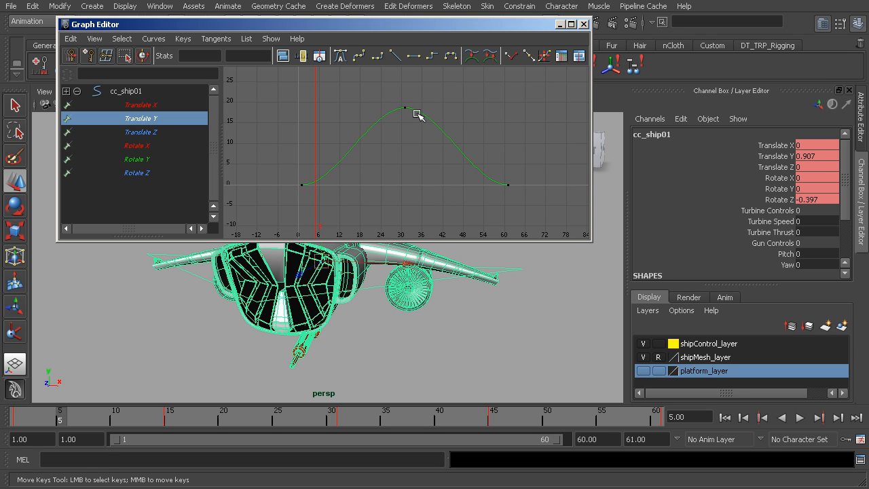
{"action": "key", "text": "alt+v"}
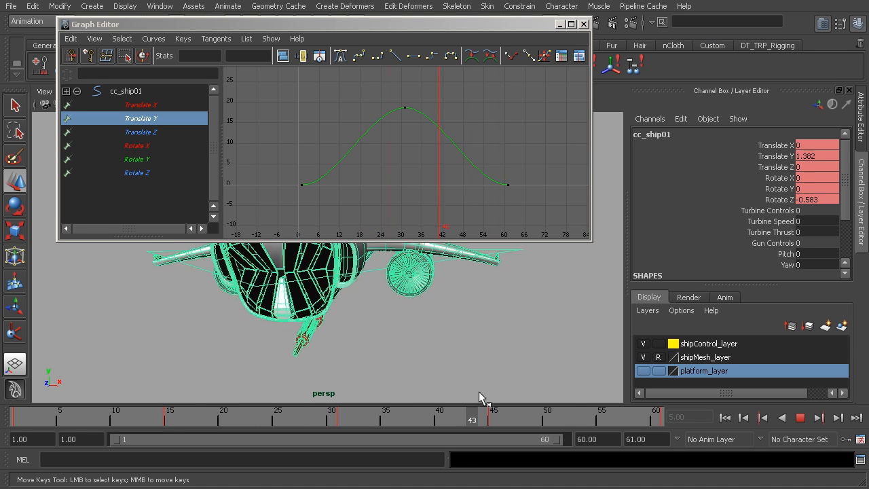
{"action": "key", "text": "alt+v"}
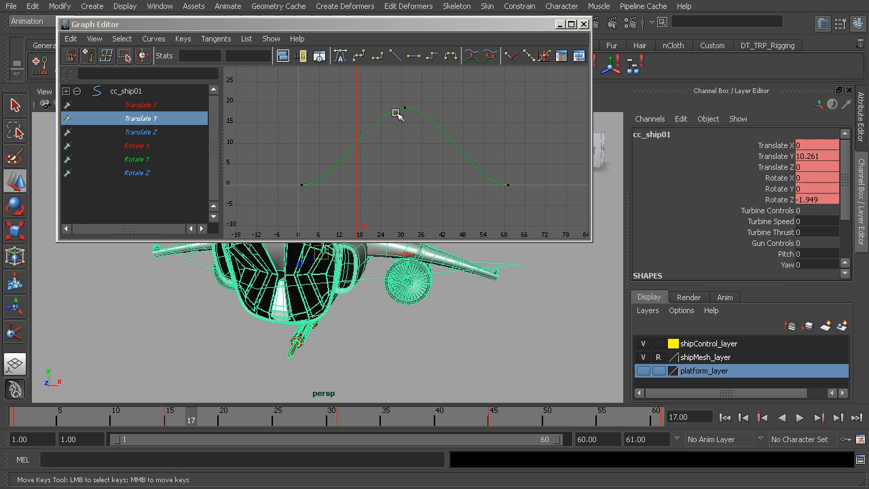
Isolate the Rotate Z curve and scrub through the ship's roll to the key at frame 15
{"action": "left_click", "coordinate": [135, 172]}
{"action": "right_click_drag", "start_coordinate": [346, 183], "coordinate": [407, 155], "text": "alt"}
{"action": "left_click", "coordinate": [122, 416]}
{"action": "left_click_drag", "start_coordinate": [121, 416], "coordinate": [126, 416]}
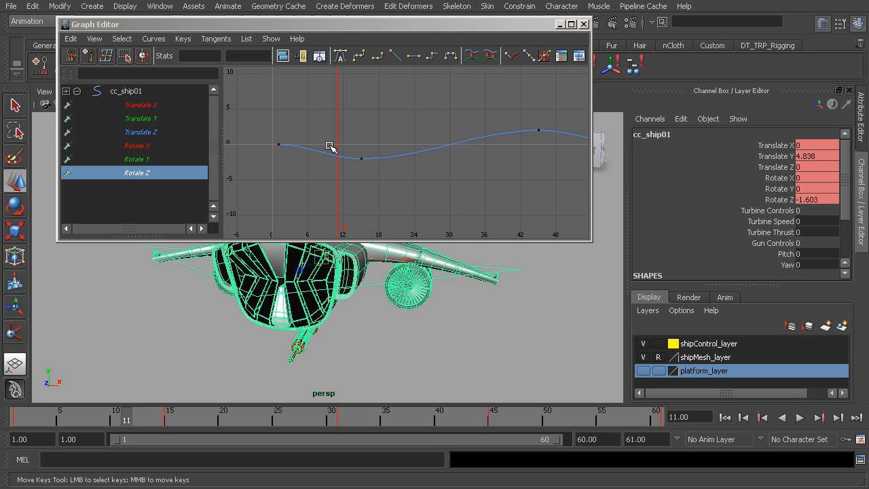
{"action": "mouse_move", "coordinate": [361, 316]}
{"action": "left_mouse_down", "text": "alt"}
{"action": "mouse_move", "coordinate": [372, 324]}
{"action": "mouse_move", "coordinate": [365, 320]}
{"action": "left_mouse_up", "text": "alt"}
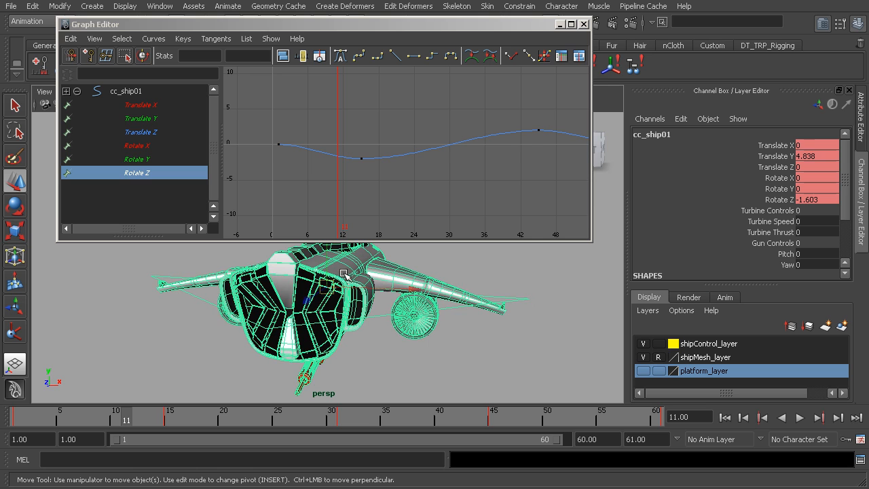
{"action": "left_click_drag", "start_coordinate": [95, 417], "coordinate": [149, 416]}
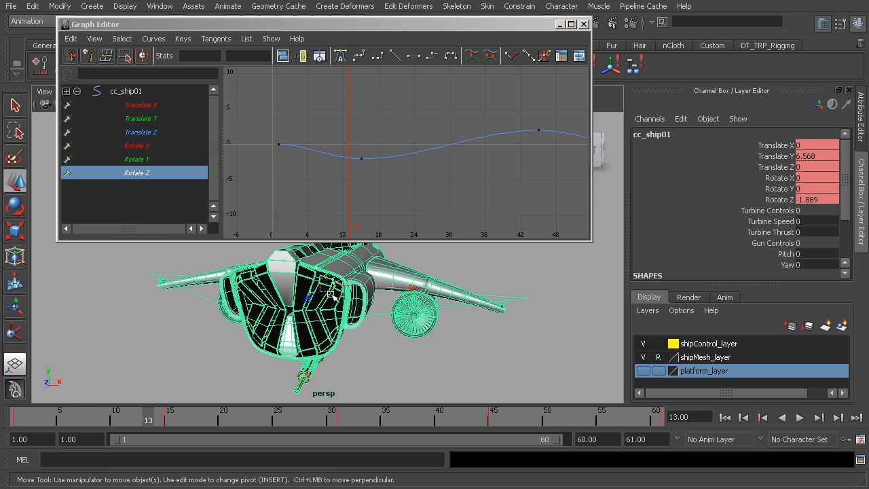
{"action": "key", "text": "alt+period"}
{"action": "key", "text": "alt+period"}
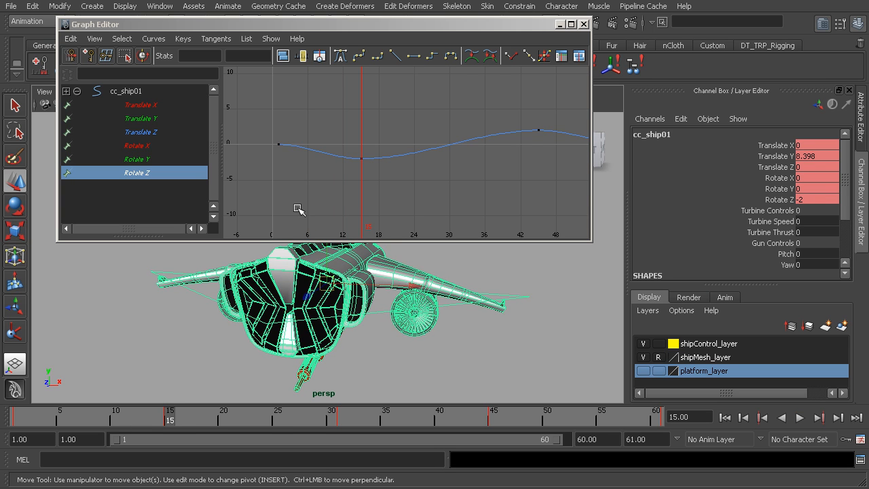
Select the Rotate Z key at frame 15 and scrub the timeline back to frame 9 to compare the roll with the curve
{"action": "left_click_drag", "start_coordinate": [369, 199], "coordinate": [355, 133]}
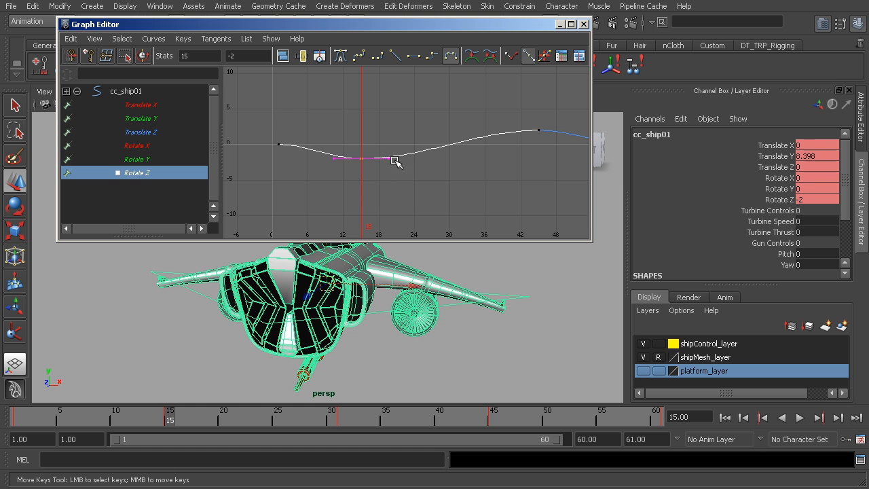
{"action": "middle_click_drag", "start_coordinate": [384, 185], "coordinate": [346, 180], "text": "alt"}
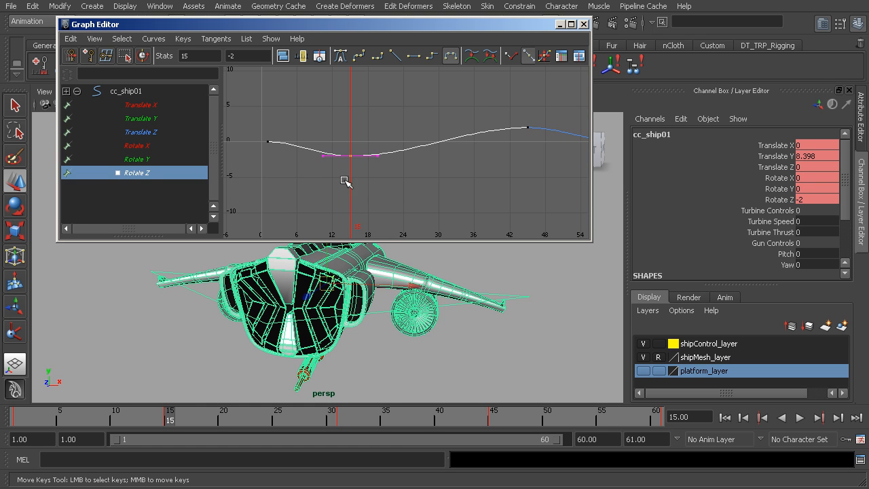
{"action": "left_click_drag", "start_coordinate": [21, 415], "coordinate": [115, 415]}
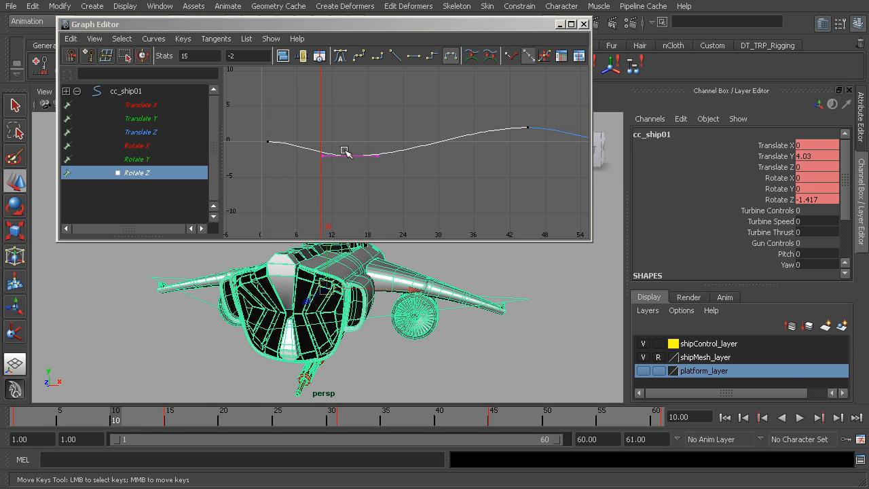
{"action": "scroll", "coordinate": [344, 150], "scroll_direction": "up", "scroll_amount": 5}
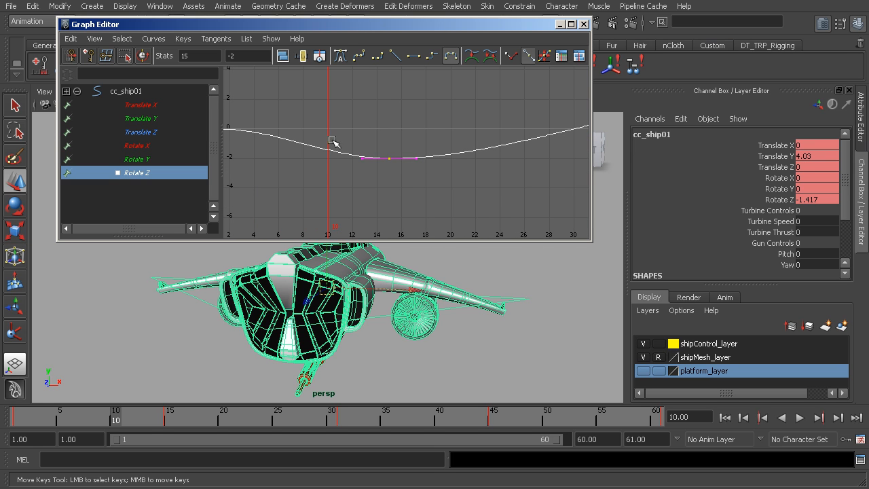
{"action": "left_click_drag", "start_coordinate": [81, 416], "coordinate": [18, 418]}
{"action": "mouse_move", "coordinate": [78, 420]}
{"action": "left_mouse_down"}
{"action": "mouse_move", "coordinate": [155, 421]}
{"action": "mouse_move", "coordinate": [88, 418]}
{"action": "mouse_move", "coordinate": [104, 420]}
{"action": "left_mouse_up"}
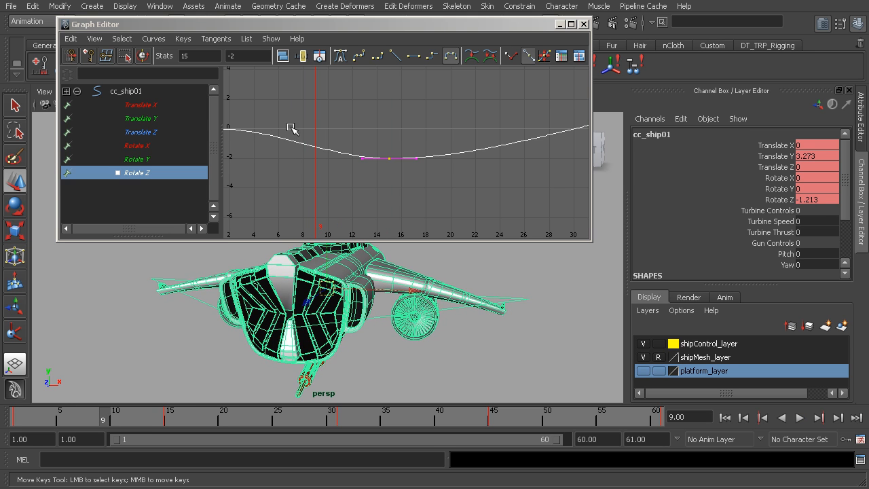
Try moving the selected Rotate Z key in the graph and undo the move
{"action": "key", "text": "a"}
{"action": "middle_click_drag", "start_coordinate": [414, 162], "coordinate": [368, 165], "text": "alt"}
{"action": "scroll", "coordinate": [360, 163], "scroll_direction": "up", "scroll_amount": 3}
{"action": "left_click_drag", "start_coordinate": [346, 190], "coordinate": [273, 129]}
{"action": "middle_click_drag", "start_coordinate": [292, 161], "coordinate": [337, 148], "text": "alt"}
{"action": "scroll", "coordinate": [457, 197], "scroll_direction": "down", "scroll_amount": 3}
{"action": "middle_click_drag", "start_coordinate": [442, 173], "coordinate": [495, 112]}
{"action": "key", "text": "ctrl+z"}
{"action": "scroll", "coordinate": [381, 170], "scroll_direction": "up", "scroll_amount": 4}
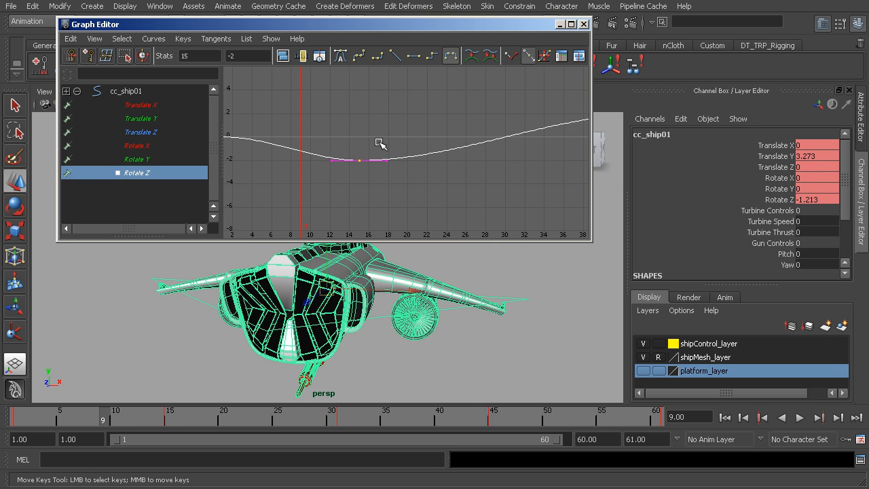
Try rotating the incoming tangent handle of the frame 15 Rotate Z key steeply upward, undoing the first attempt
{"action": "left_click_drag", "start_coordinate": [386, 173], "coordinate": [388, 175]}
{"action": "left_click_drag", "start_coordinate": [330, 129], "coordinate": [346, 183]}
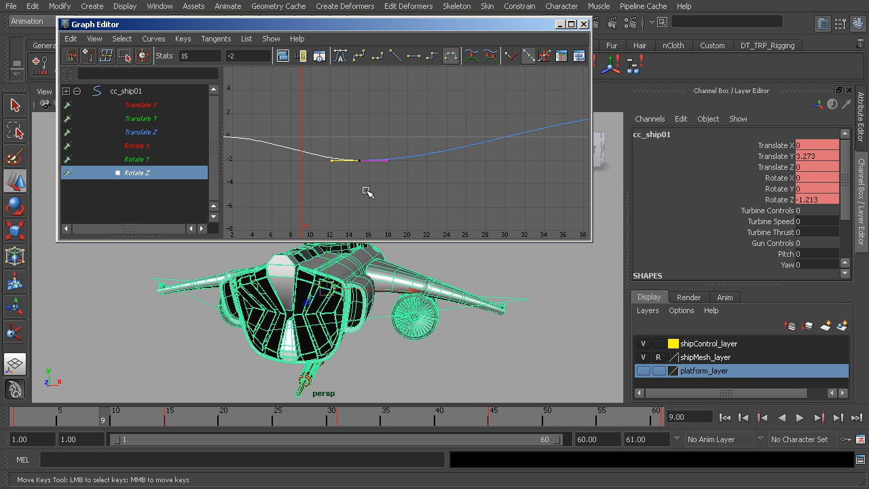
{"action": "middle_click_drag", "start_coordinate": [337, 186], "coordinate": [321, 155]}
{"action": "key", "text": "ctrl+z"}
{"action": "middle_click_drag", "start_coordinate": [360, 190], "coordinate": [338, 100]}
Scrub the timeline and play the animation to check the ship's roll with the steep tangent, and stop playback
{"action": "left_click_drag", "start_coordinate": [81, 423], "coordinate": [436, 421]}
{"action": "left_click", "coordinate": [797, 417]}
{"action": "left_click", "coordinate": [797, 418]}
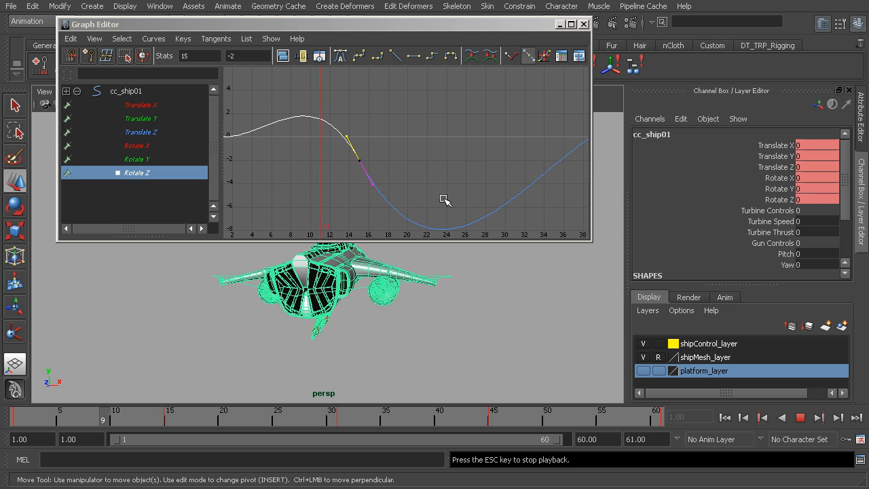
{"action": "left_click", "coordinate": [800, 417]}
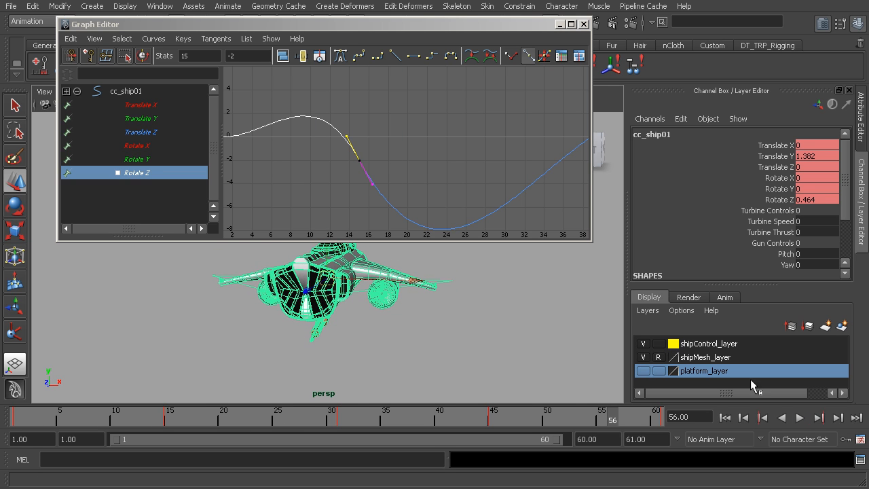
Frame the Rotate Z curve, scrub to frame 22, adjust the selected tangent slightly, and play the animation again
{"action": "key", "text": "a"}
{"action": "mouse_move", "coordinate": [242, 413]}
{"action": "left_mouse_down"}
{"action": "mouse_move", "coordinate": [101, 417]}
{"action": "mouse_move", "coordinate": [245, 415]}
{"action": "left_mouse_up"}
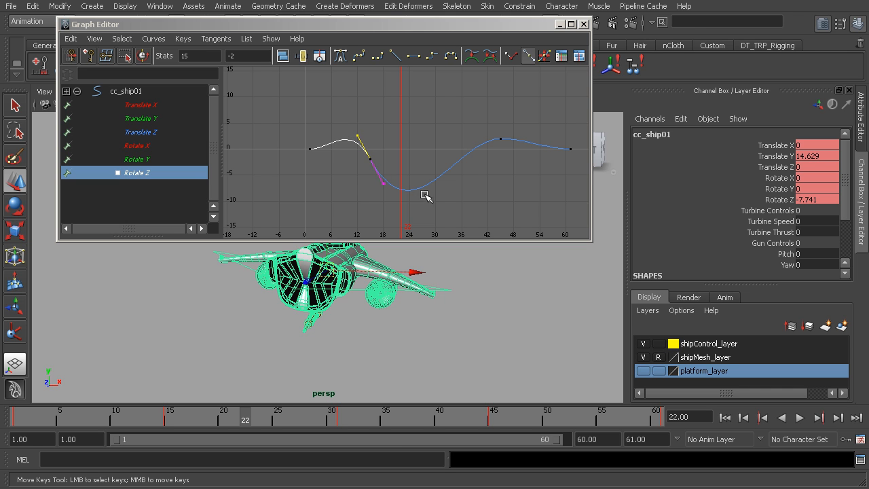
{"action": "middle_click_drag", "start_coordinate": [301, 135], "coordinate": [306, 115]}
{"action": "left_click", "coordinate": [800, 418]}
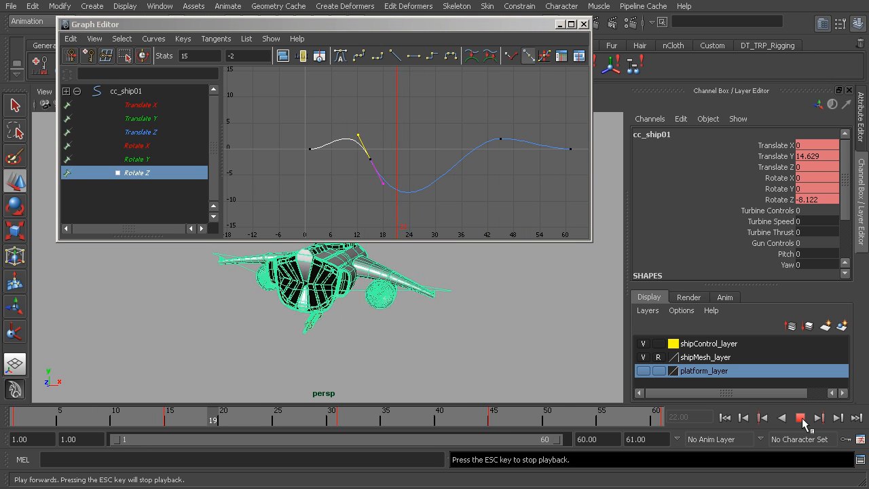
{"action": "left_click", "coordinate": [802, 419]}
Restore the flat tangent on the frame 15 Rotate Z key and scrub the timeline to frame 27
{"action": "middle_click_drag", "start_coordinate": [384, 174], "coordinate": [379, 163], "text": "alt"}
{"action": "right_click_drag", "start_coordinate": [349, 159], "coordinate": [376, 174], "text": "alt"}
{"action": "middle_click_drag", "start_coordinate": [362, 150], "coordinate": [306, 165], "text": "alt"}
{"action": "right_click_drag", "start_coordinate": [450, 177], "coordinate": [421, 169], "text": "alt"}
{"action": "middle_click_drag", "start_coordinate": [402, 165], "coordinate": [347, 165], "text": "alt"}
{"action": "middle_click_drag", "start_coordinate": [355, 165], "coordinate": [386, 163], "text": "alt"}
{"action": "left_click_drag", "start_coordinate": [394, 423], "coordinate": [301, 413]}
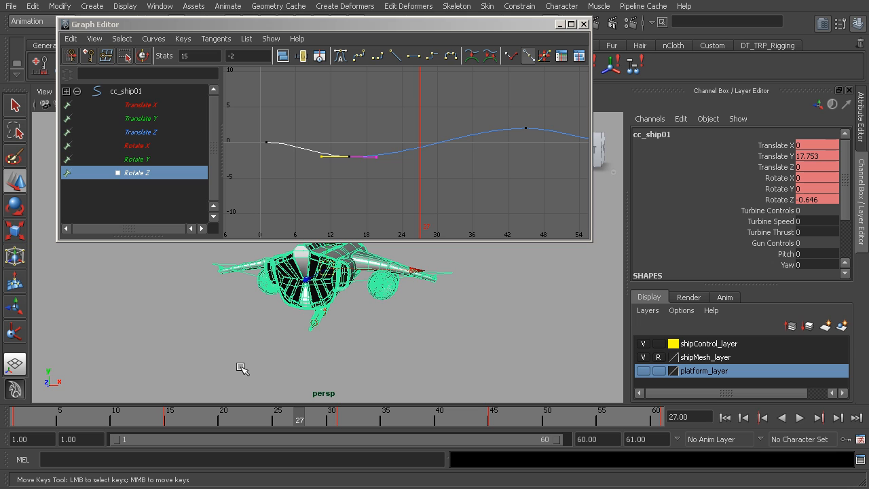
Examine the later part of the Rotate Z curve and scrub the timeline to frame 31
{"action": "scroll", "coordinate": [382, 166], "scroll_direction": "up", "scroll_amount": 2}
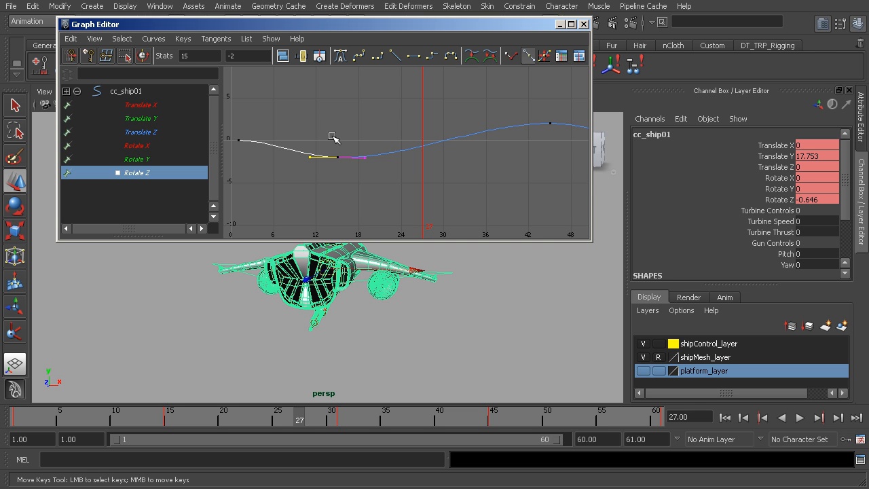
{"action": "middle_click_drag", "start_coordinate": [410, 160], "coordinate": [334, 161], "text": "alt"}
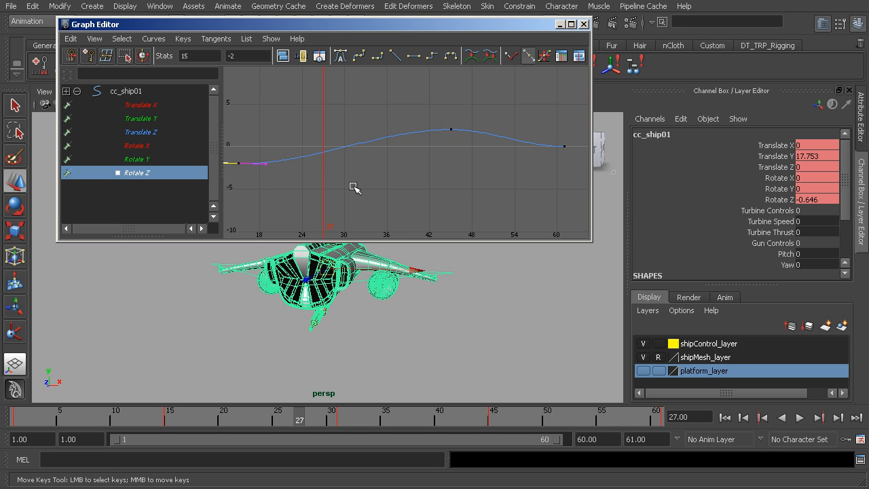
{"action": "mouse_move", "coordinate": [287, 417]}
{"action": "left_mouse_down"}
{"action": "mouse_move", "coordinate": [162, 417]}
{"action": "mouse_move", "coordinate": [417, 420]}
{"action": "mouse_move", "coordinate": [341, 418]}
{"action": "left_mouse_up"}
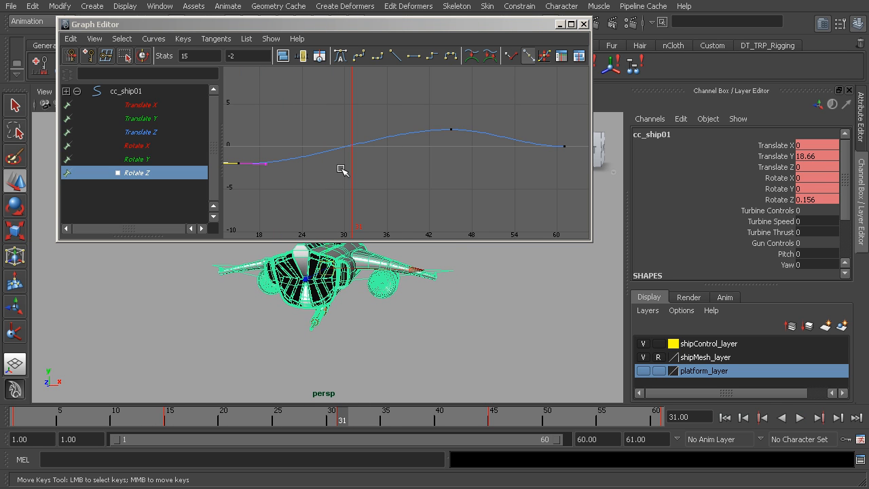
Scrub the timeline to frame 23 and select the Rotate Z keys from frame 15 onward
{"action": "left_click_drag", "start_coordinate": [332, 411], "coordinate": [255, 415]}
{"action": "middle_click_drag", "start_coordinate": [353, 174], "coordinate": [399, 176], "text": "alt"}
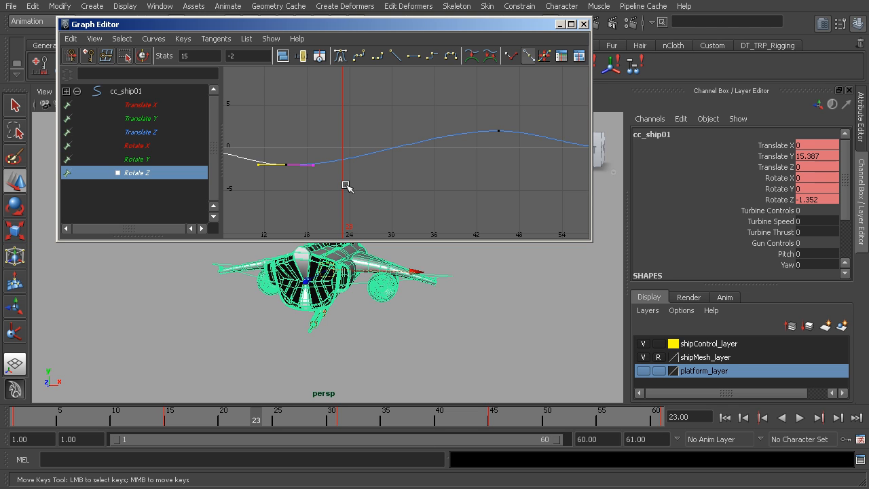
{"action": "left_click_drag", "start_coordinate": [370, 127], "coordinate": [387, 178]}
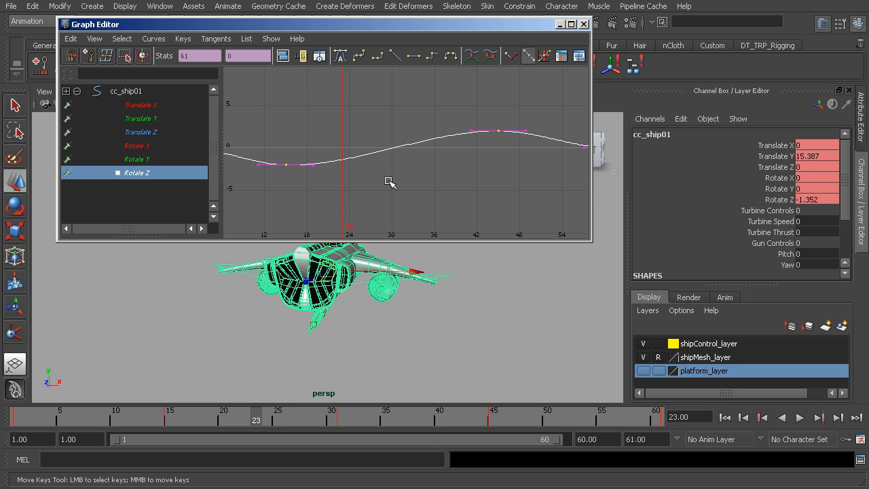
{"action": "left_click", "coordinate": [369, 167]}
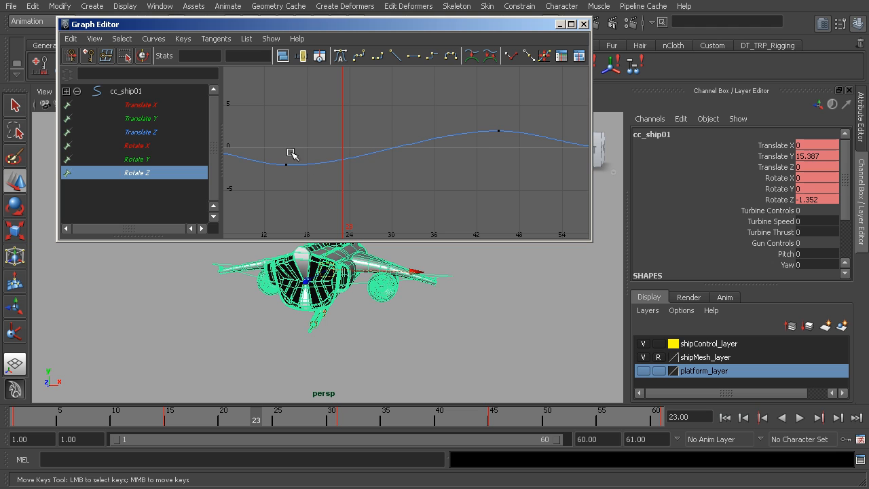
{"action": "left_click_drag", "start_coordinate": [291, 151], "coordinate": [376, 201]}
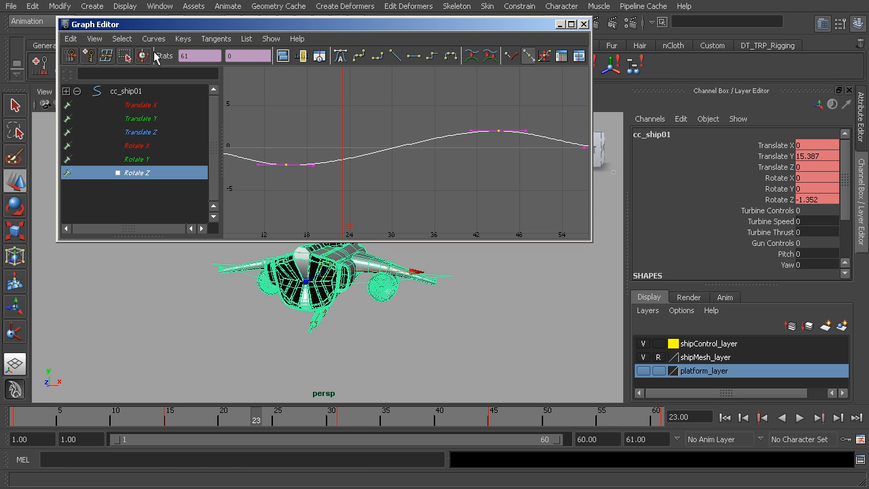
Insert a key at frame 23 on the Rotate Z curve with the Insert Key tool
{"action": "left_click", "coordinate": [180, 39]}
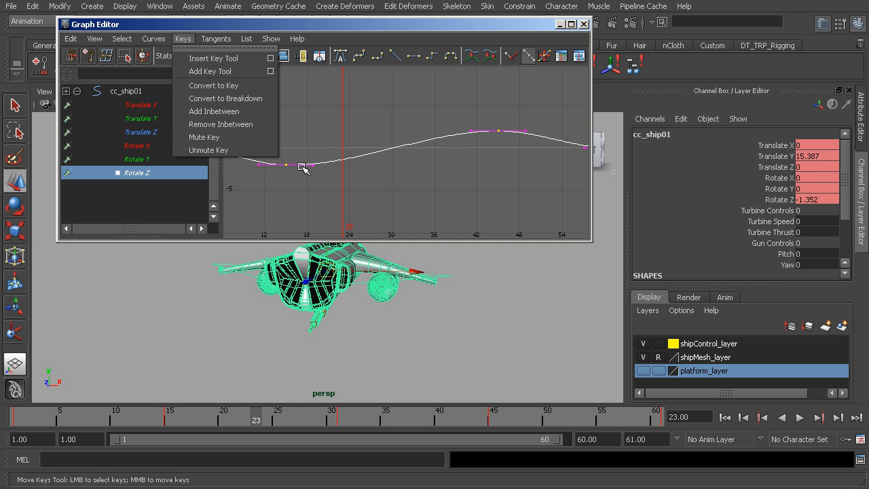
{"action": "left_click", "coordinate": [222, 60]}
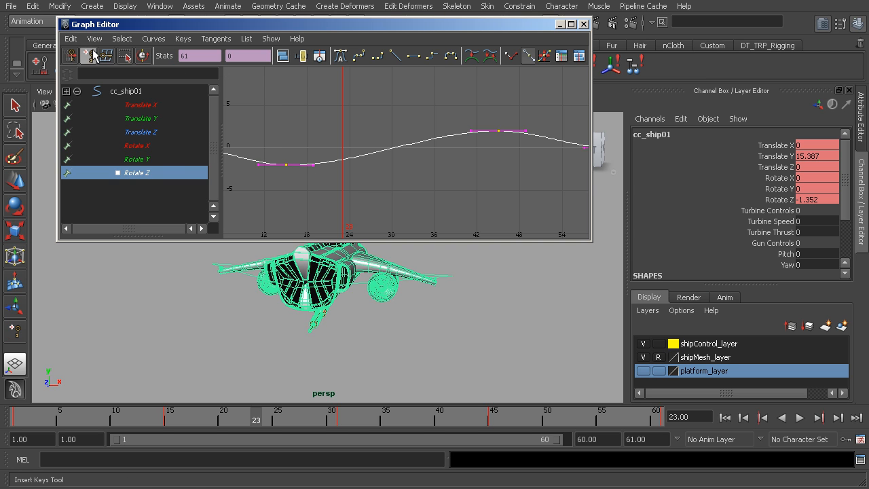
{"action": "right_click_drag", "start_coordinate": [305, 156], "coordinate": [322, 157], "text": "alt"}
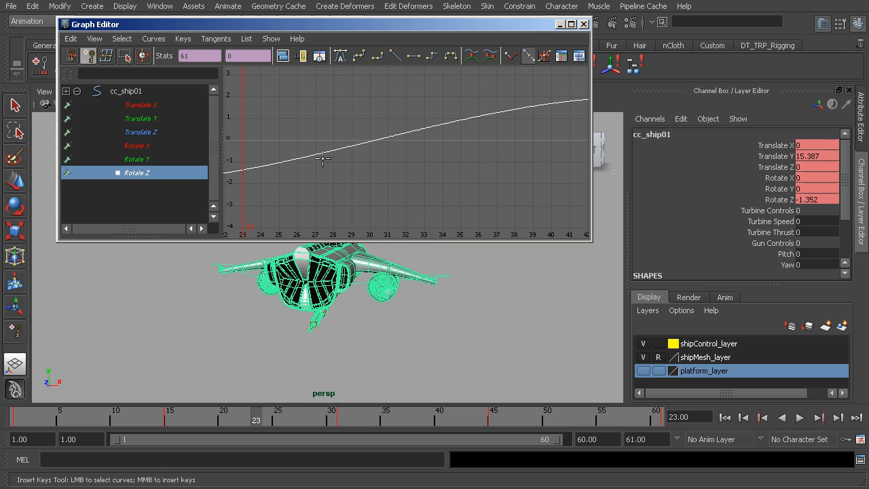
{"action": "middle_click_drag", "start_coordinate": [299, 166], "coordinate": [397, 157], "text": "alt"}
{"action": "middle_click", "coordinate": [343, 158]}
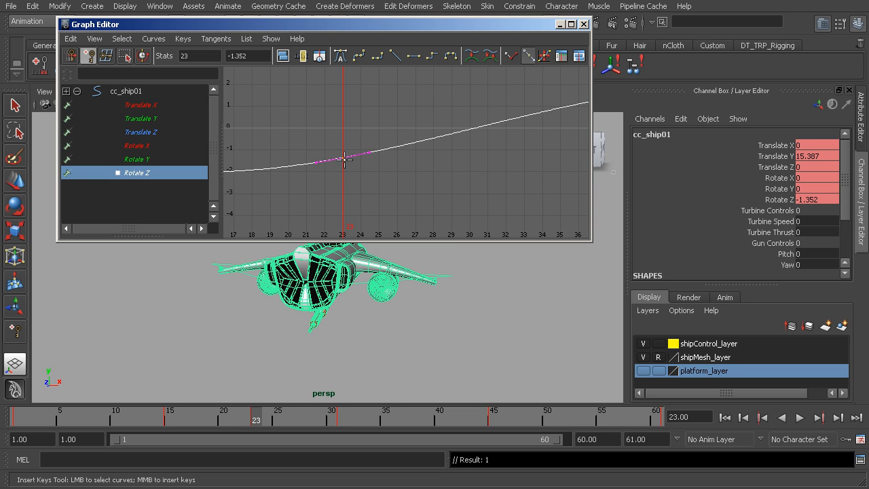
{"action": "scroll", "coordinate": [353, 163], "scroll_direction": "up", "scroll_amount": 4}
{"action": "middle_click_drag", "start_coordinate": [365, 160], "coordinate": [368, 158], "text": "alt"}
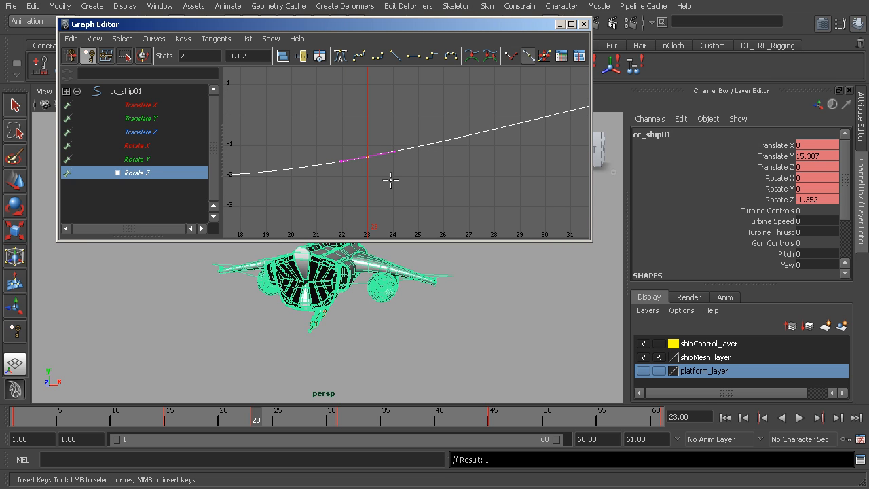
Move the inserted Rotate Z key to frame 33 at a value of about -1.558
{"action": "key", "text": "q"}
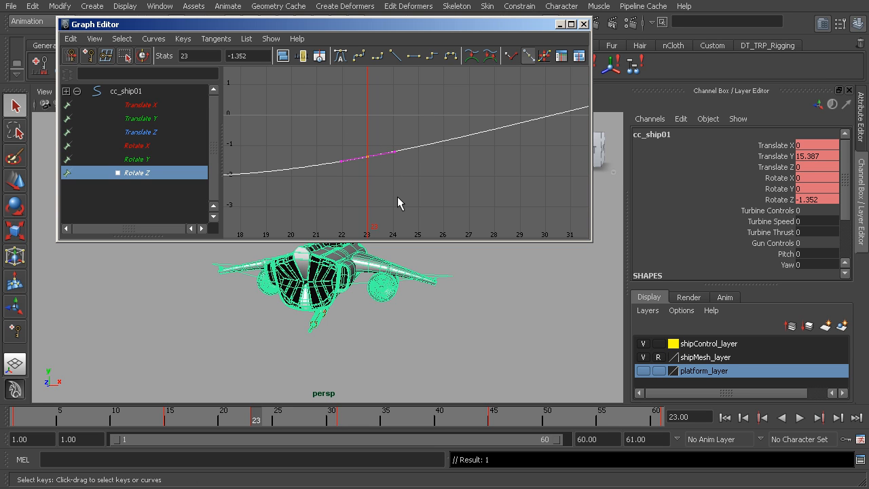
{"action": "key", "text": "w"}
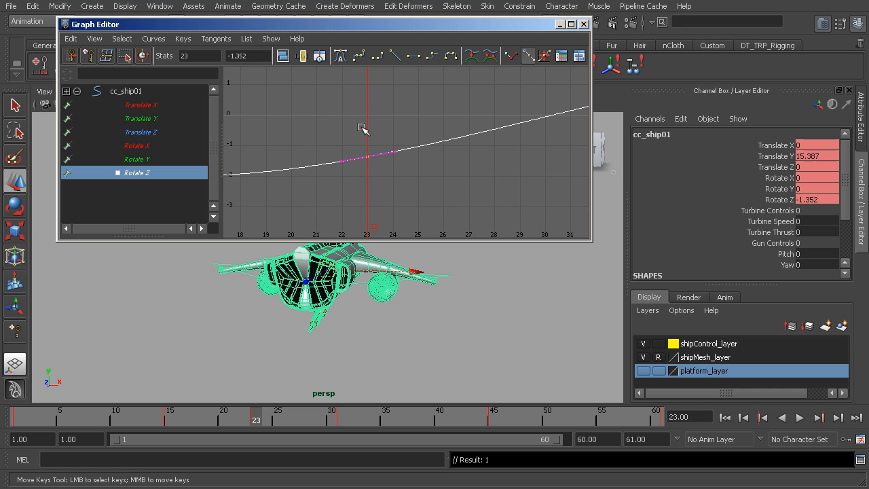
{"action": "middle_click_drag", "start_coordinate": [406, 207], "coordinate": [353, 154]}
{"action": "key", "text": "ctrl+z"}
{"action": "key", "text": "a"}
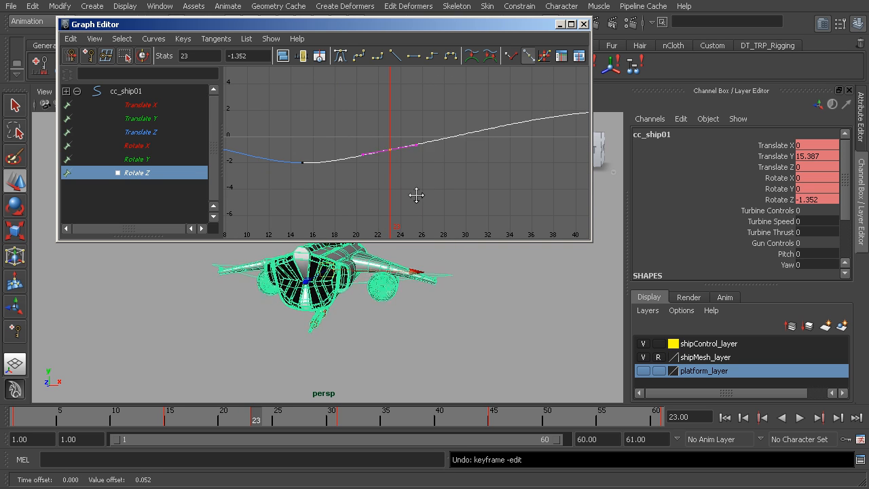
{"action": "middle_click_drag", "start_coordinate": [417, 168], "coordinate": [518, 188]}
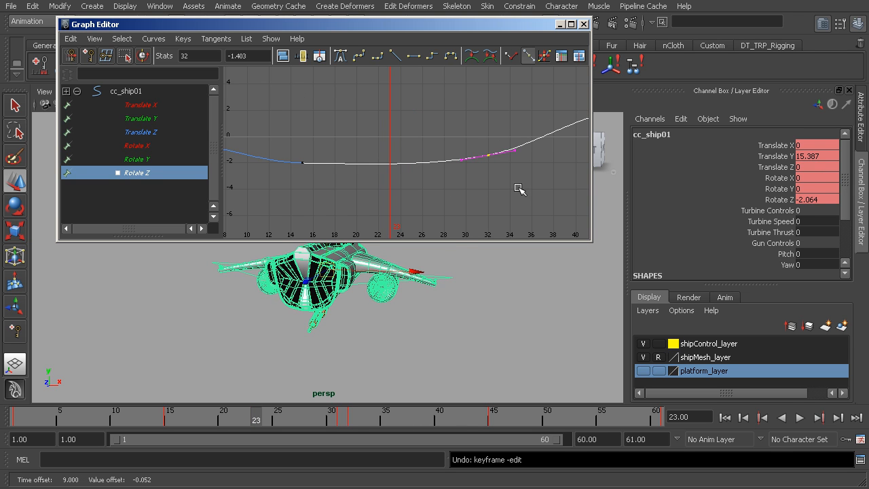
{"action": "middle_click_drag", "start_coordinate": [482, 230], "coordinate": [505, 201]}
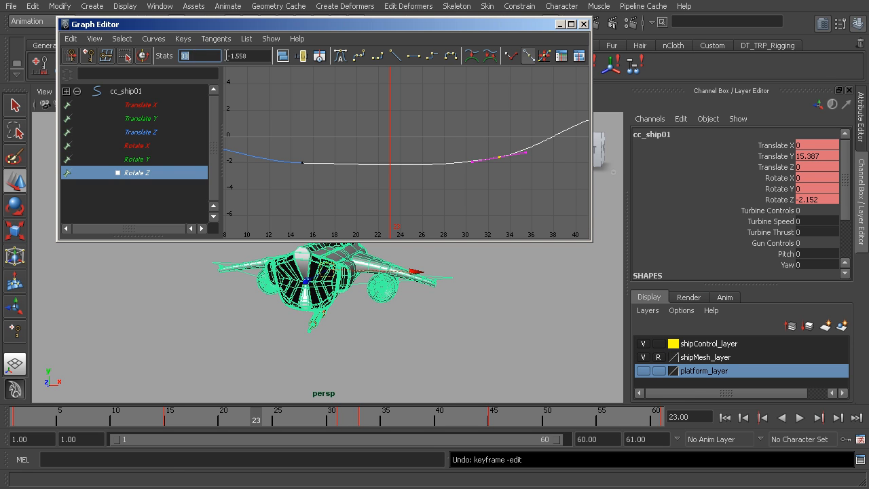
{"action": "left_click", "coordinate": [197, 56]}
Shorten the Graph Editor window to uncover the ship, play the animation to check its roll, and stop playback
{"action": "middle_click_drag", "start_coordinate": [462, 184], "coordinate": [364, 180], "text": "alt"}
{"action": "left_click_drag", "start_coordinate": [232, 418], "coordinate": [416, 397]}
{"action": "right_click_drag", "start_coordinate": [410, 334], "coordinate": [387, 330], "text": "alt"}
{"action": "left_click_drag", "start_coordinate": [387, 330], "coordinate": [378, 324], "text": "alt"}
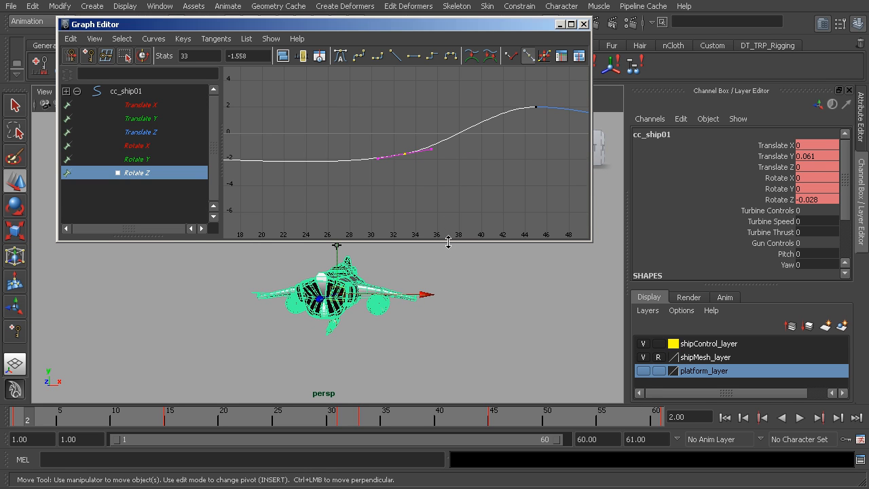
{"action": "left_click_drag", "start_coordinate": [447, 242], "coordinate": [446, 186]}
{"action": "left_click", "coordinate": [800, 418]}
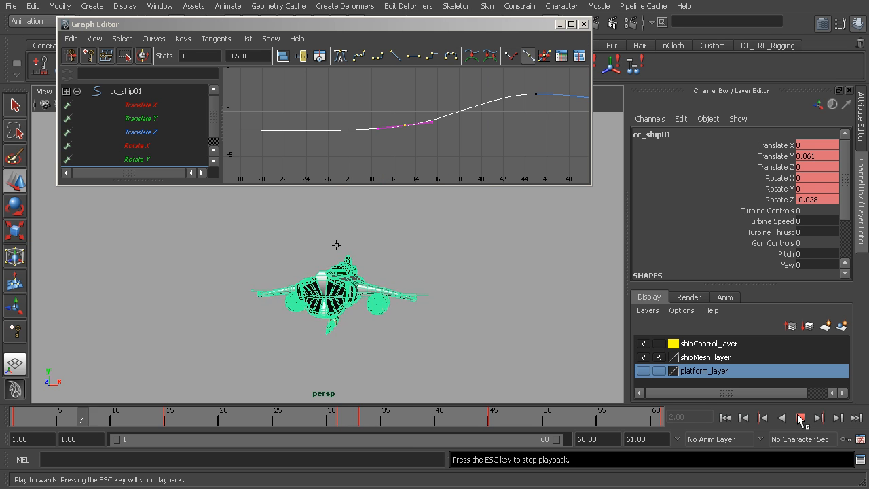
{"action": "left_click", "coordinate": [798, 415]}
Scrub the timeline to frame 29 and back to frame 24 to study the flat stretch of the Rotate Z curve
{"action": "mouse_move", "coordinate": [323, 415]}
{"action": "left_mouse_down"}
{"action": "mouse_move", "coordinate": [179, 398]}
{"action": "mouse_move", "coordinate": [468, 422]}
{"action": "mouse_move", "coordinate": [323, 406]}
{"action": "left_mouse_up"}
{"action": "middle_click_drag", "start_coordinate": [304, 134], "coordinate": [328, 140], "text": "alt"}
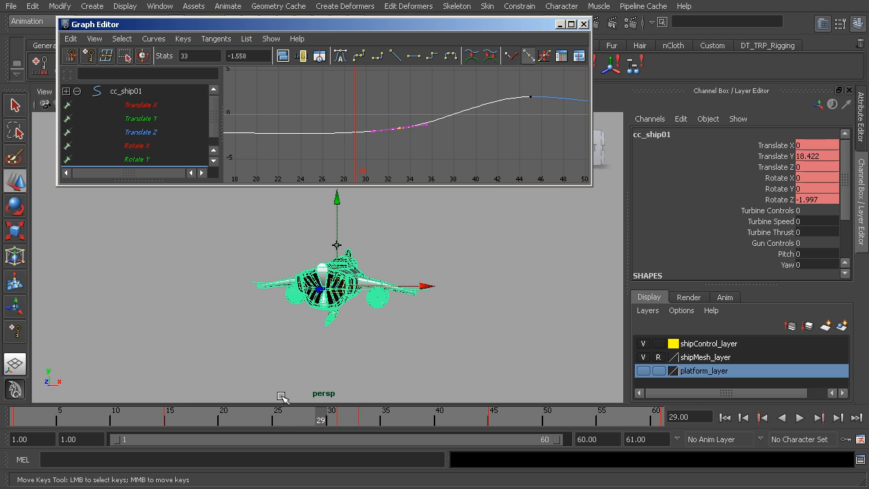
{"action": "left_click_drag", "start_coordinate": [310, 415], "coordinate": [266, 409]}
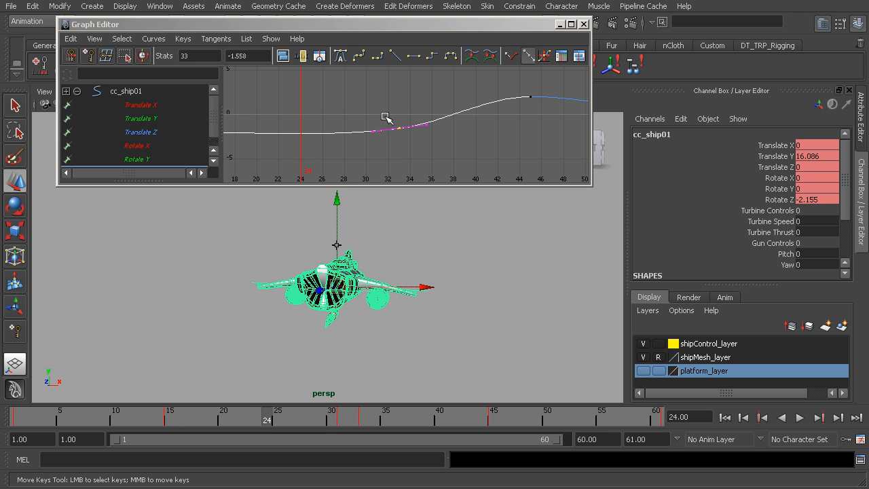
{"action": "middle_click_drag", "start_coordinate": [378, 150], "coordinate": [477, 159], "text": "alt"}
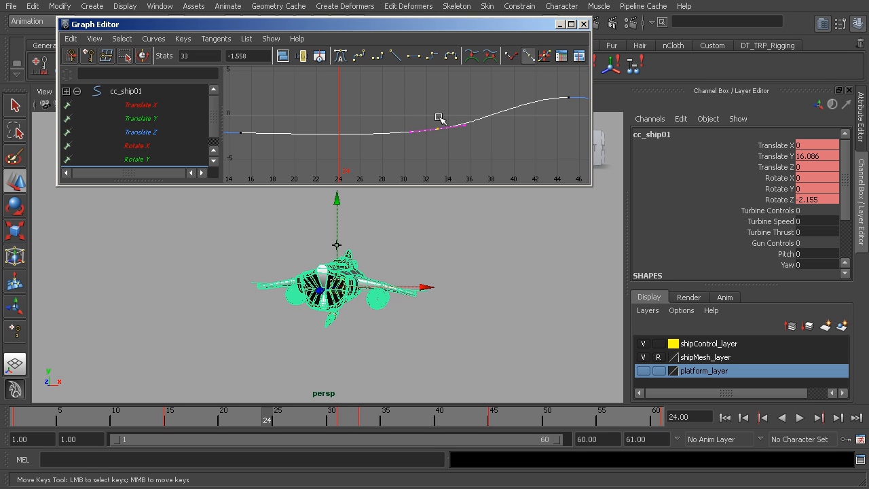
Delete the frame 33 key from the Rotate Z curve and scrub the timeline to frame 30
{"action": "key", "text": "Delete"}
{"action": "left_click_drag", "start_coordinate": [287, 418], "coordinate": [331, 415]}
{"action": "middle_click_drag", "start_coordinate": [329, 139], "coordinate": [383, 144], "text": "alt"}
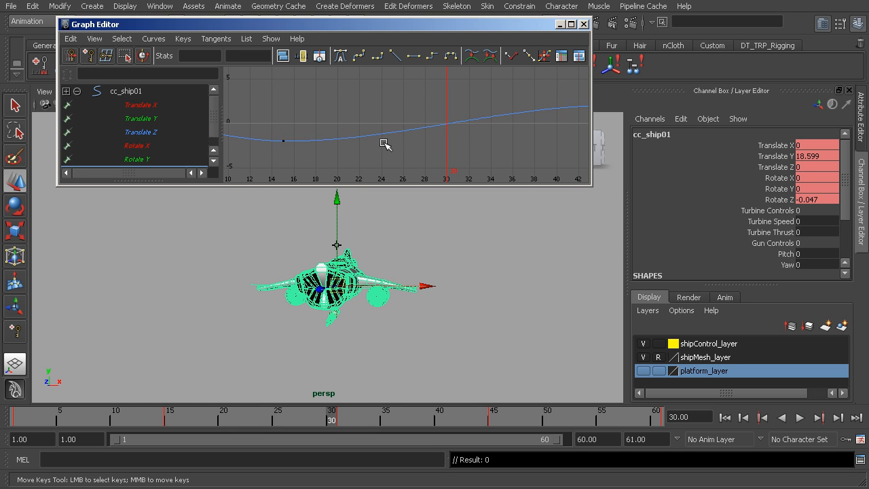
Examine the Rotate Z curve by selecting its frame 15 and frame 45 keys in turn, and clear the selection
{"action": "right_click_drag", "start_coordinate": [385, 141], "coordinate": [358, 136], "text": "alt"}
{"action": "left_click_drag", "start_coordinate": [337, 97], "coordinate": [389, 156]}
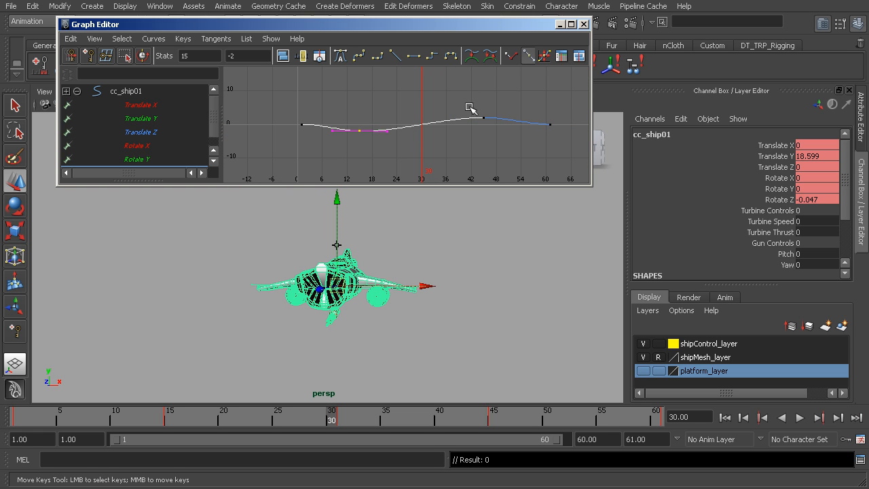
{"action": "left_click_drag", "start_coordinate": [468, 103], "coordinate": [517, 149]}
{"action": "left_click_drag", "start_coordinate": [343, 102], "coordinate": [379, 156]}
{"action": "left_click_drag", "start_coordinate": [449, 90], "coordinate": [499, 142]}
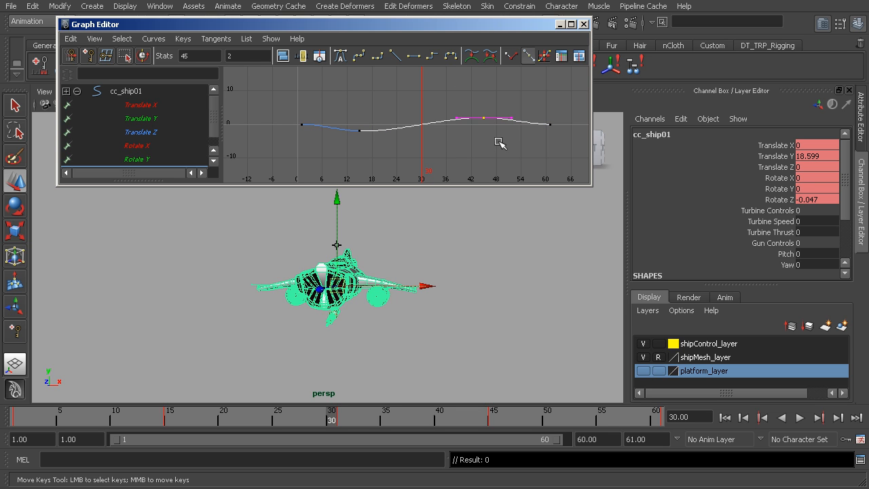
{"action": "left_click_drag", "start_coordinate": [349, 104], "coordinate": [374, 140]}
{"action": "left_click", "coordinate": [361, 103]}
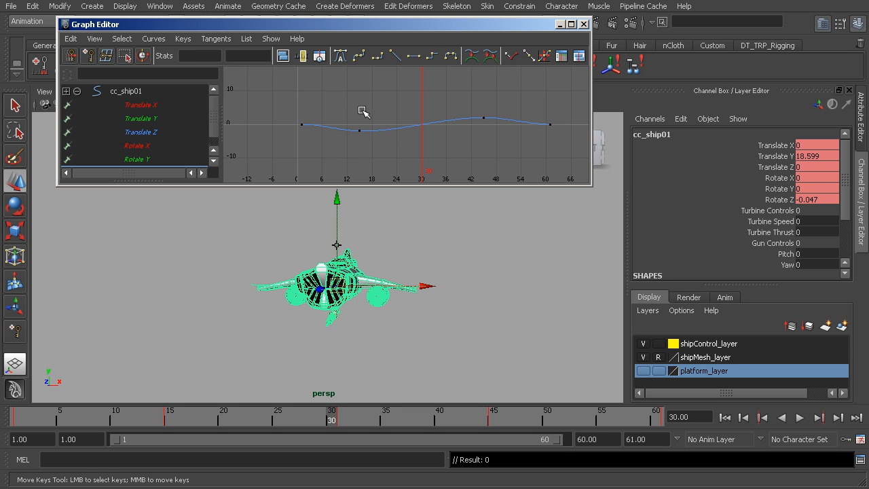
{"action": "right_click_drag", "start_coordinate": [333, 125], "coordinate": [353, 129], "text": "alt"}
{"action": "right_click_drag", "start_coordinate": [445, 125], "coordinate": [409, 127], "text": "alt"}
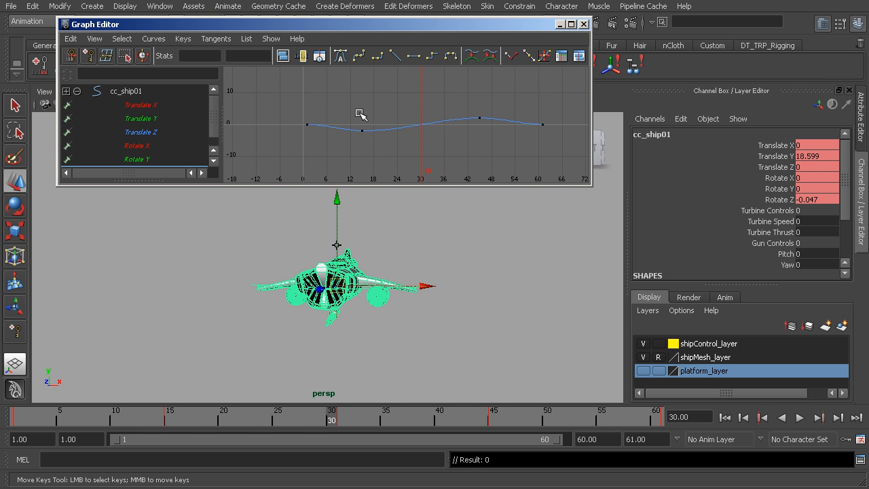
Play the animation to check the ship's roll with the inserted key removed, and stop playback
{"action": "left_click", "coordinate": [339, 417]}
{"action": "key", "text": "alt+v"}
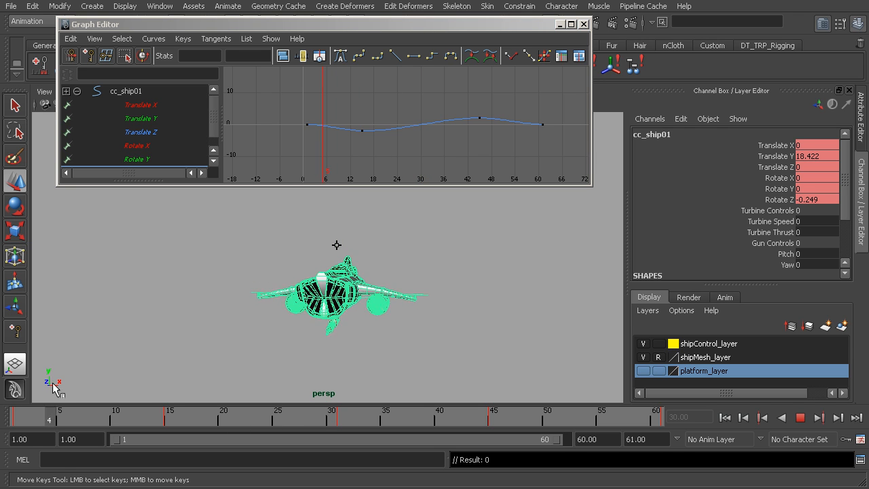
{"action": "key", "text": "alt+v"}
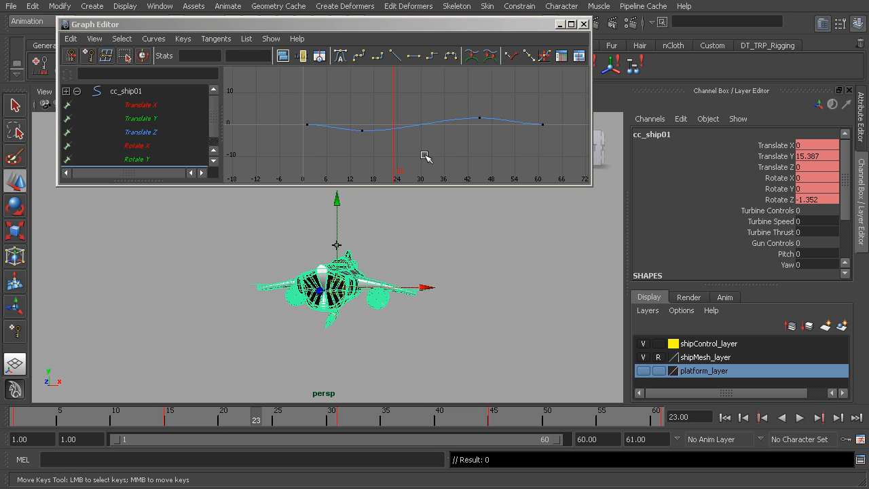
Frame the whole Rotate Z curve, return to frame 1, and play and stop the animation
{"action": "left_click_drag", "start_coordinate": [214, 126], "coordinate": [213, 140]}
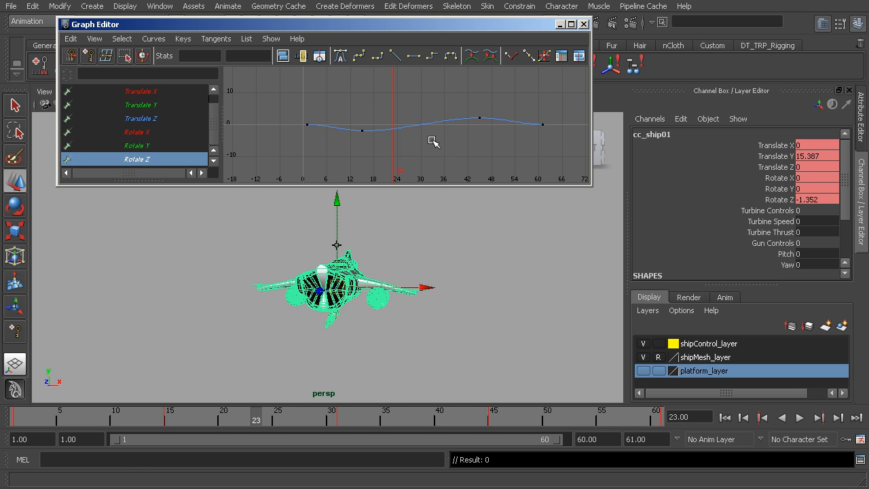
{"action": "key", "text": "f"}
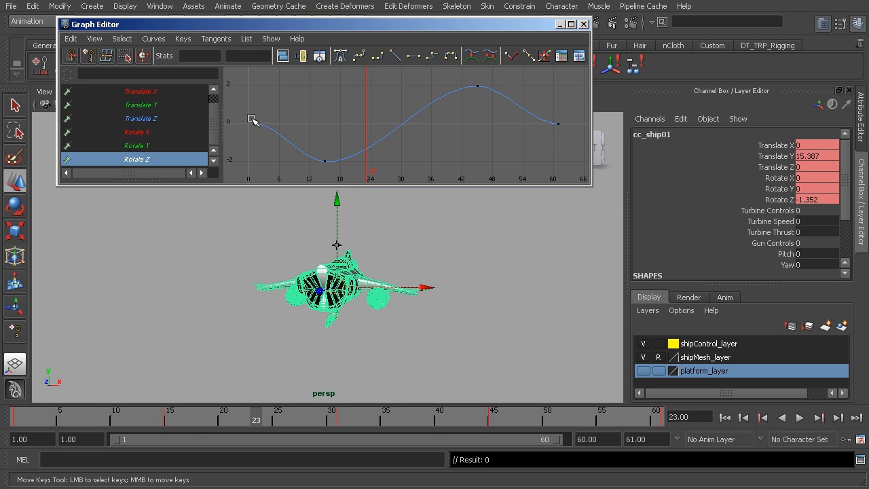
{"action": "left_click_drag", "start_coordinate": [191, 413], "coordinate": [396, 430]}
{"action": "left_click", "coordinate": [17, 421]}
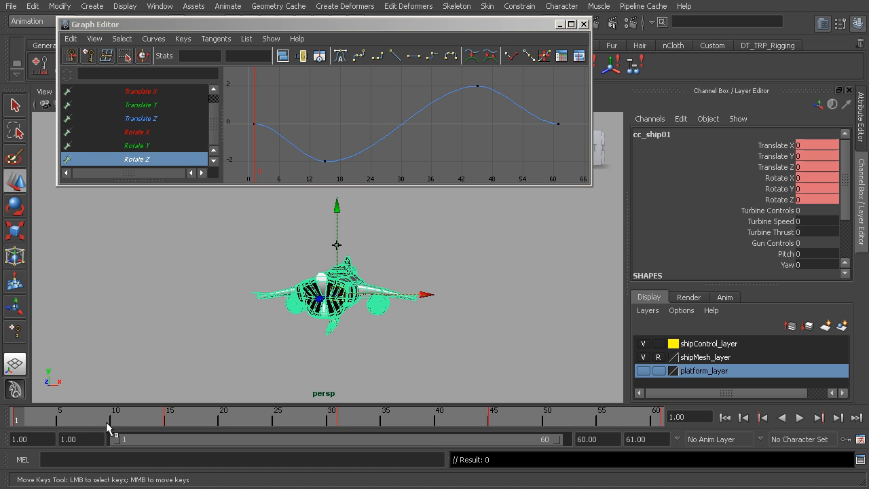
{"action": "left_click", "coordinate": [799, 420]}
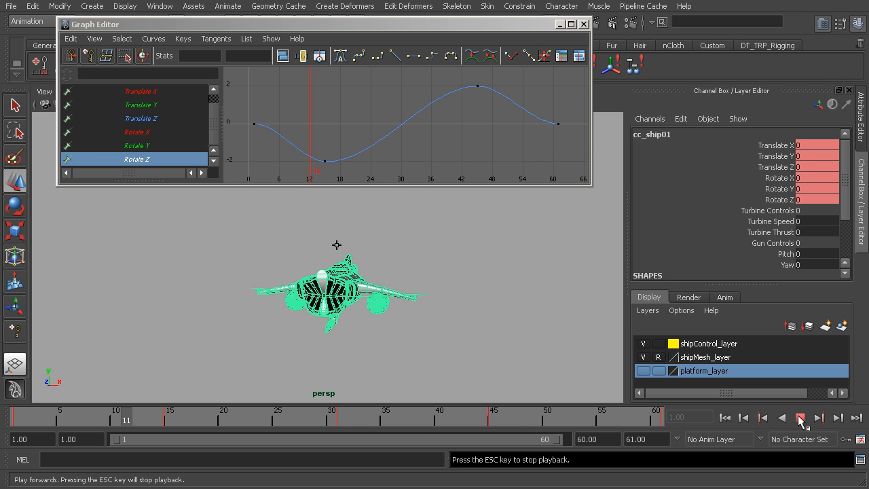
{"action": "left_click", "coordinate": [800, 420]}
Inspect the frame 1 and frame 15 keys of the Rotate Z curve and scrub the timeline to frame 26
{"action": "middle_click_drag", "start_coordinate": [253, 123], "coordinate": [310, 122], "text": "alt"}
{"action": "scroll", "coordinate": [308, 120], "scroll_direction": "up", "scroll_amount": 3}
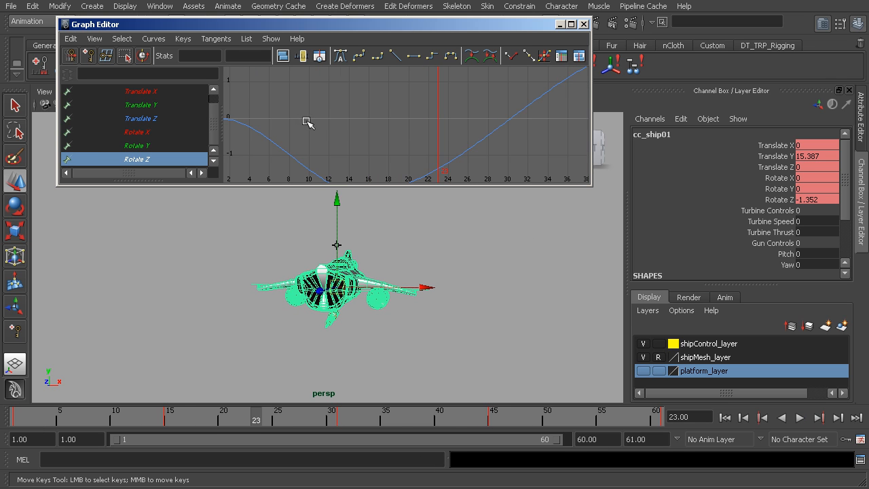
{"action": "middle_click_drag", "start_coordinate": [235, 103], "coordinate": [334, 107], "text": "alt"}
{"action": "left_click_drag", "start_coordinate": [287, 107], "coordinate": [334, 140]}
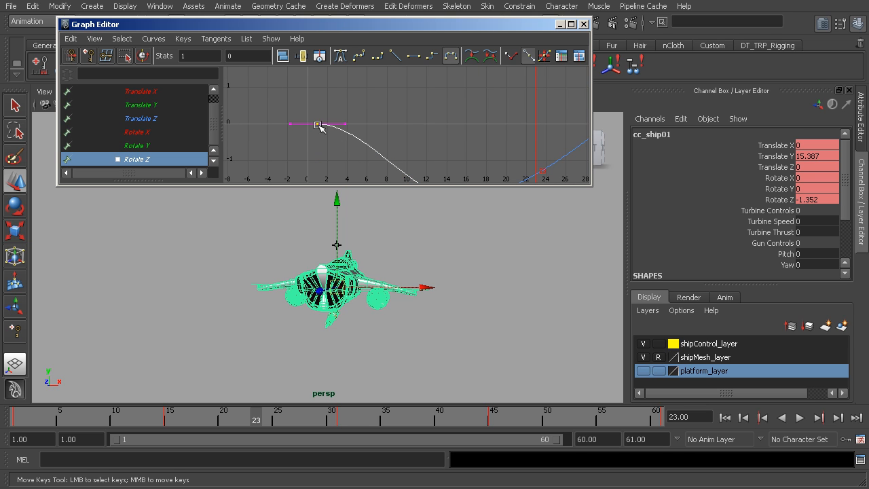
{"action": "middle_click_drag", "start_coordinate": [360, 136], "coordinate": [293, 101], "text": "alt"}
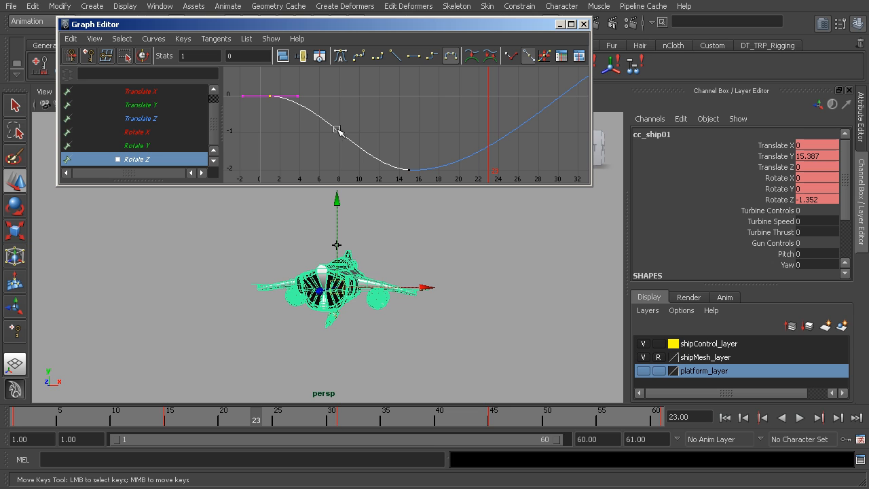
{"action": "left_click", "coordinate": [410, 169]}
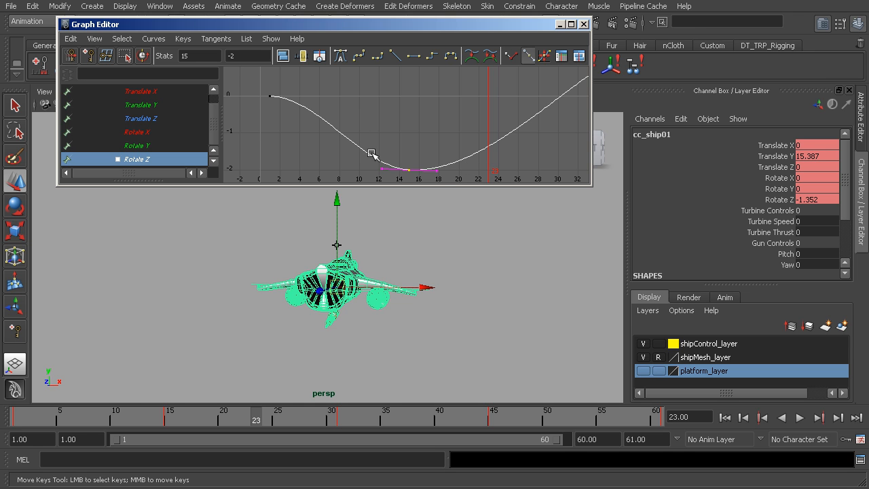
{"action": "left_click_drag", "start_coordinate": [71, 414], "coordinate": [289, 421]}
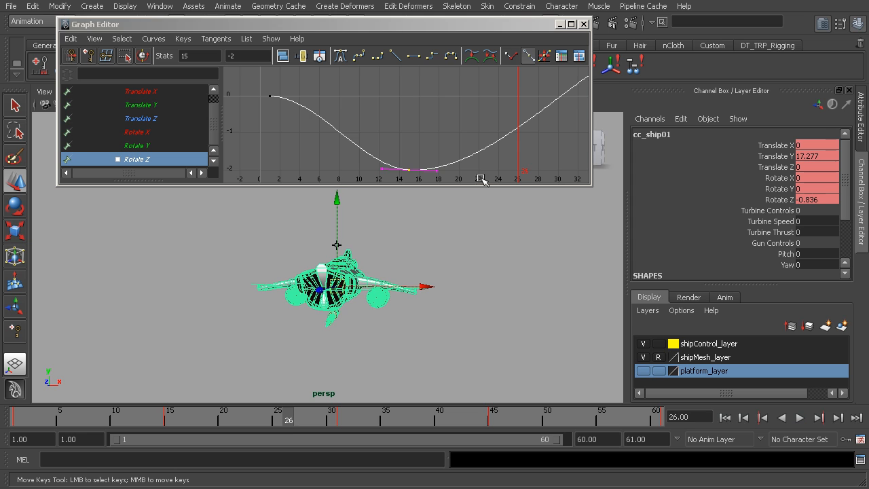
Examine the Rotate Z curve by selecting its frame 1, 61, 15 and 45 keys in turn, and clear the selection
{"action": "middle_click_drag", "start_coordinate": [481, 180], "coordinate": [333, 145], "text": "alt"}
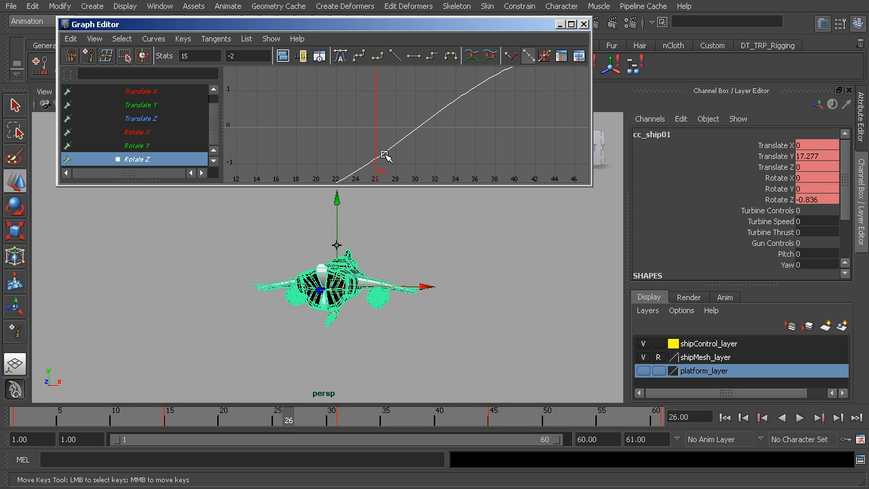
{"action": "scroll", "coordinate": [414, 129], "scroll_direction": "down", "scroll_amount": 5}
{"action": "scroll", "coordinate": [359, 147], "scroll_direction": "up", "scroll_amount": 6}
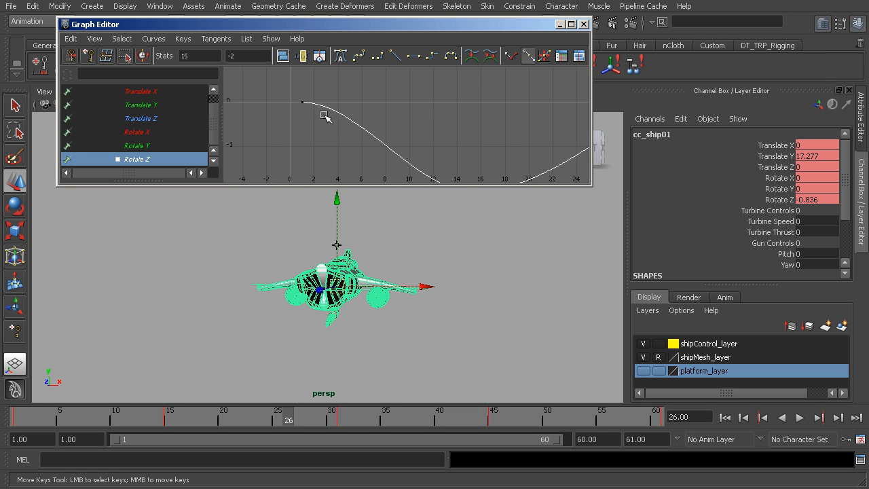
{"action": "left_click_drag", "start_coordinate": [281, 91], "coordinate": [351, 120]}
{"action": "scroll", "coordinate": [321, 135], "scroll_direction": "down", "scroll_amount": 4}
{"action": "middle_click_drag", "start_coordinate": [412, 116], "coordinate": [348, 117], "text": "alt"}
{"action": "left_click_drag", "start_coordinate": [465, 101], "coordinate": [505, 148]}
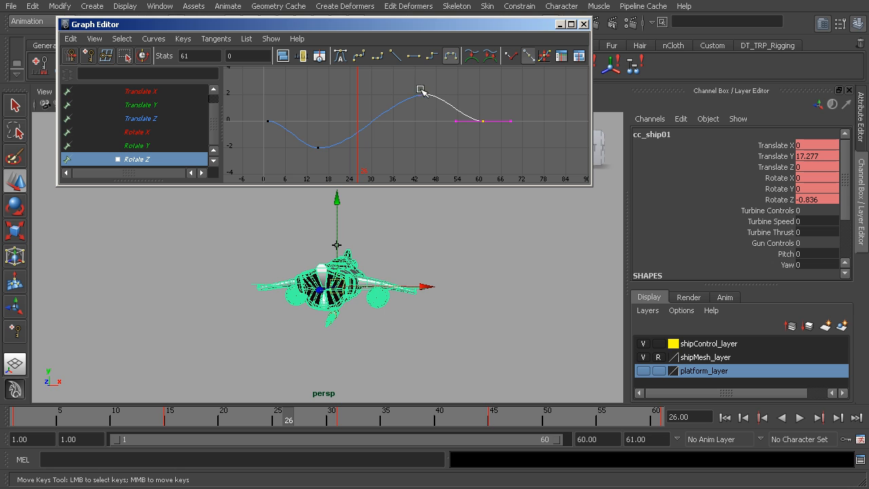
{"action": "left_click_drag", "start_coordinate": [316, 140], "coordinate": [327, 152]}
{"action": "left_click_drag", "start_coordinate": [402, 83], "coordinate": [455, 114]}
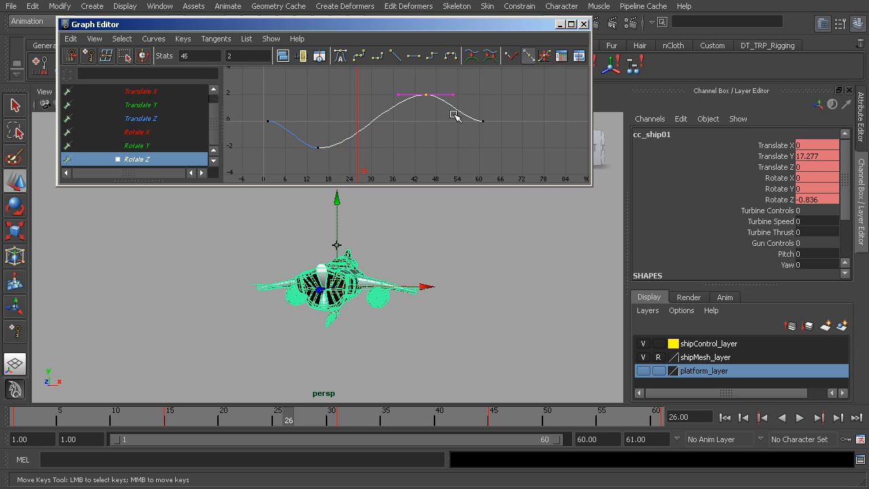
{"action": "left_click", "coordinate": [302, 107]}
Turn on the display of infinity curves in the Graph Editor, with the whole Rotate Z curve in view
{"action": "middle_click_drag", "start_coordinate": [303, 107], "coordinate": [334, 87], "text": "alt"}
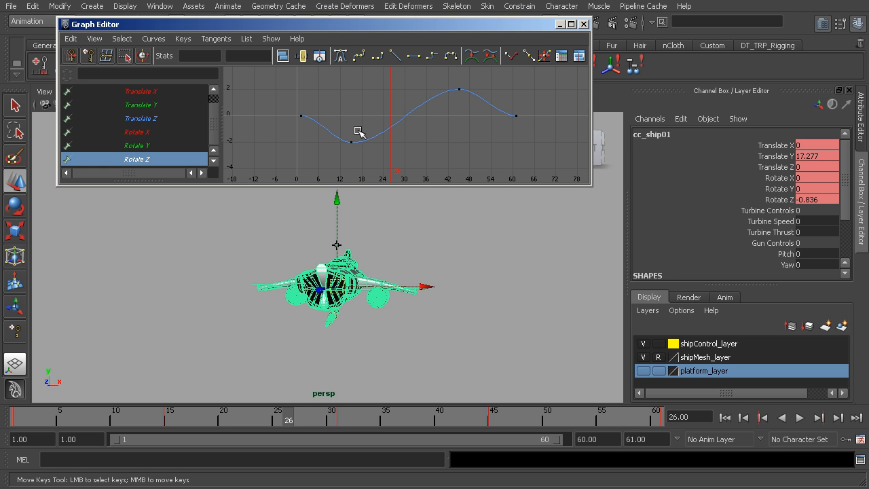
{"action": "right_click_drag", "start_coordinate": [358, 131], "coordinate": [301, 120], "text": "alt"}
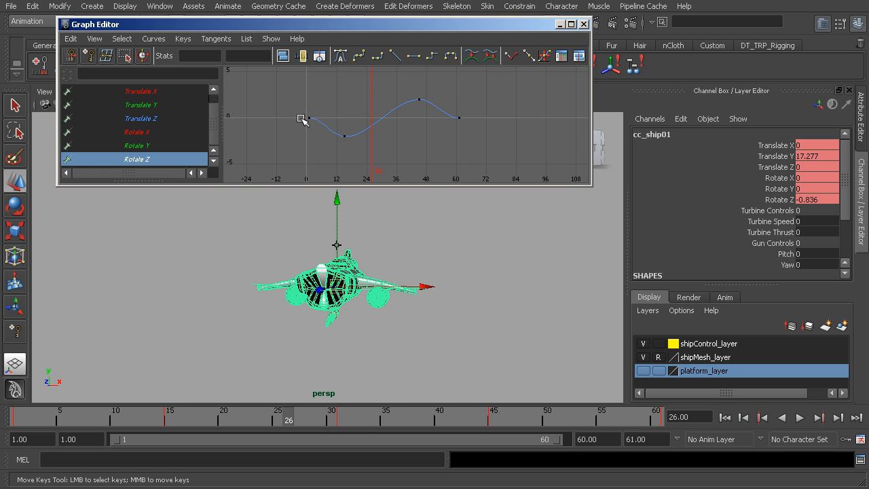
{"action": "left_click", "coordinate": [94, 39]}
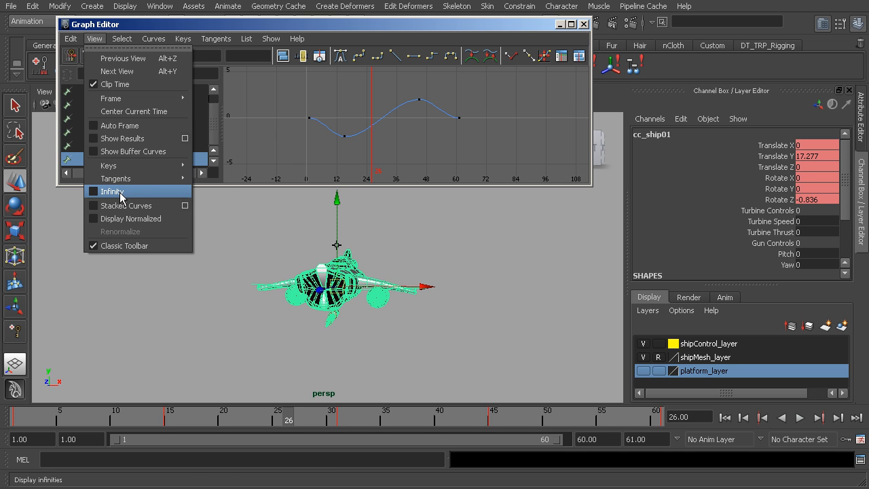
{"action": "left_click", "coordinate": [120, 192]}
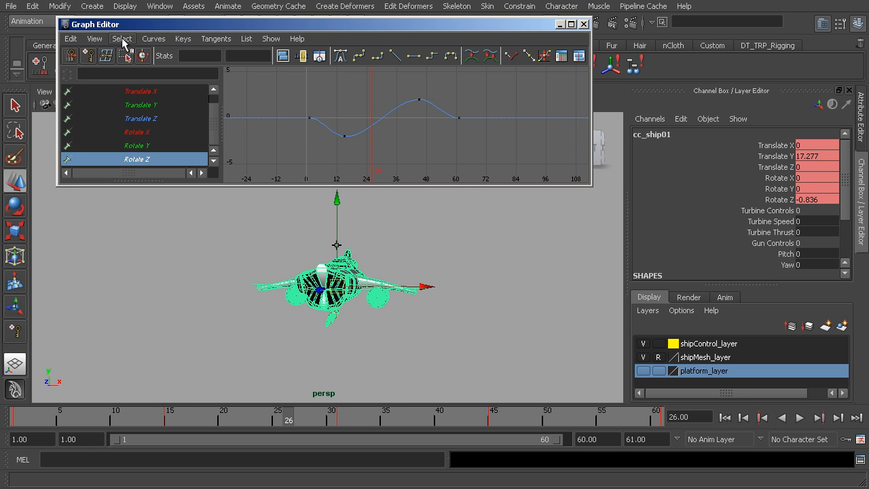
Show all curves of cc_ship01 and set their Pre Infinity to Cycle
{"action": "scroll", "coordinate": [215, 105], "scroll_direction": "up", "scroll_amount": 1}
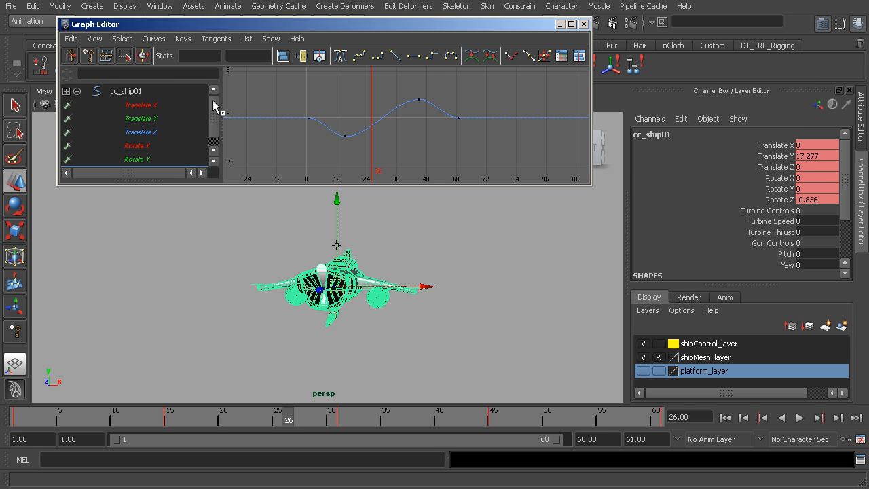
{"action": "left_click", "coordinate": [118, 94]}
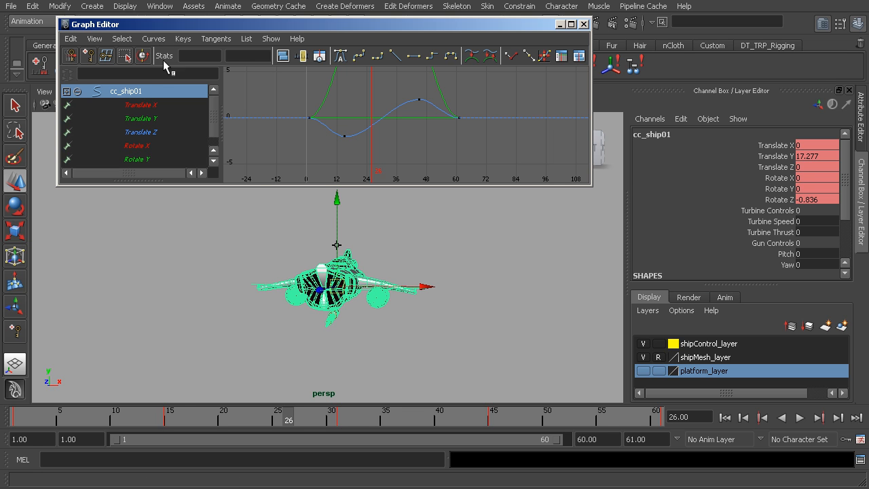
{"action": "left_click", "coordinate": [145, 41]}
{"action": "mouse_move", "coordinate": [168, 60]}
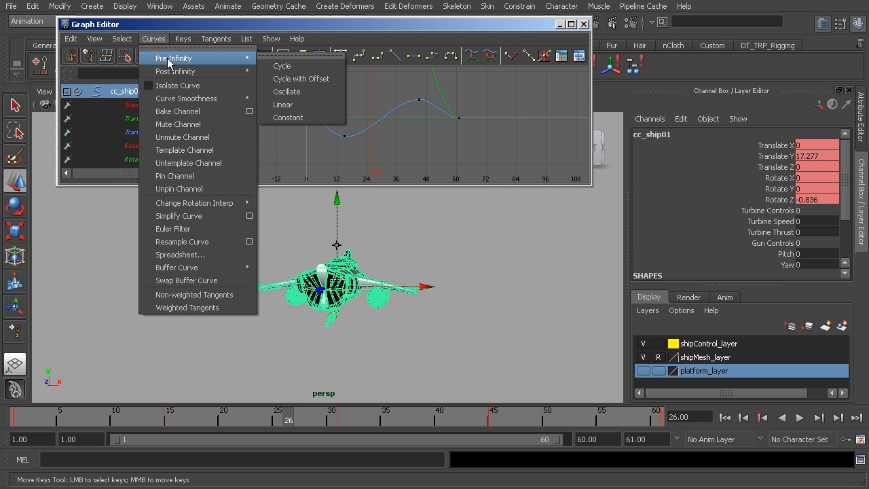
{"action": "left_click", "coordinate": [288, 67]}
{"action": "scroll", "coordinate": [378, 161], "scroll_direction": "down", "scroll_amount": 5}
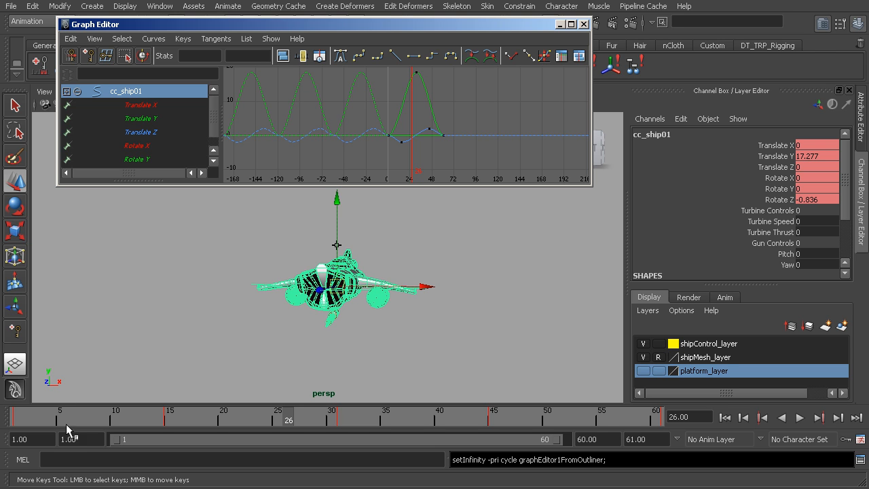
Set the animation start time to -20 and scrub the timeline back to frame -7
{"action": "left_click", "coordinate": [37, 439]}
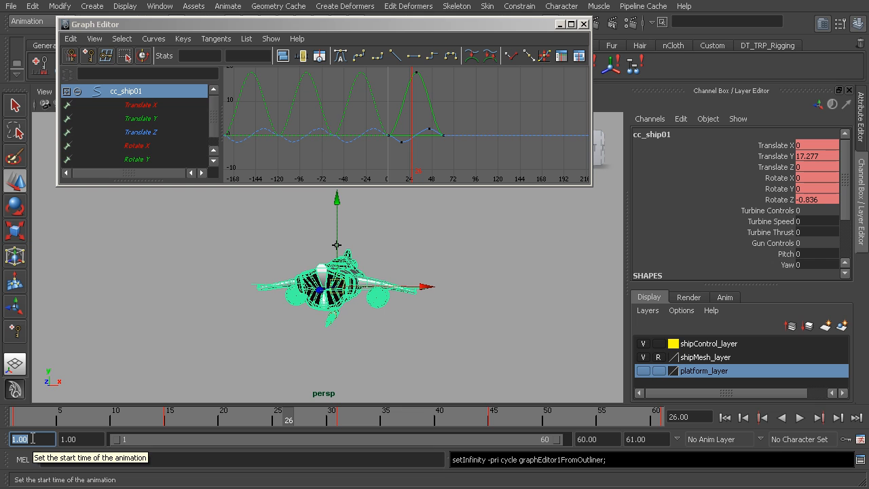
{"action": "type", "text": "-20"}
{"action": "key", "text": "Return"}
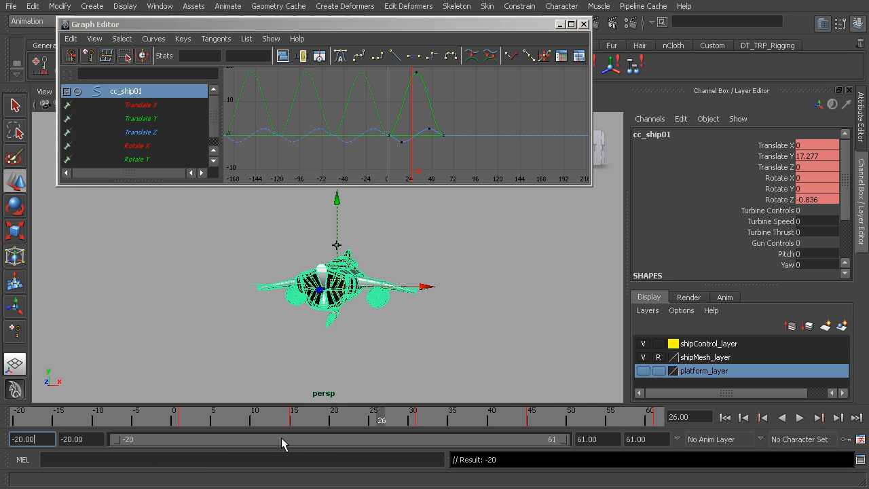
{"action": "left_click_drag", "start_coordinate": [290, 418], "coordinate": [123, 429]}
Set the Pre Infinity of the ship's curves to Constant, play the animation, and move to frame -14
{"action": "left_click", "coordinate": [151, 39]}
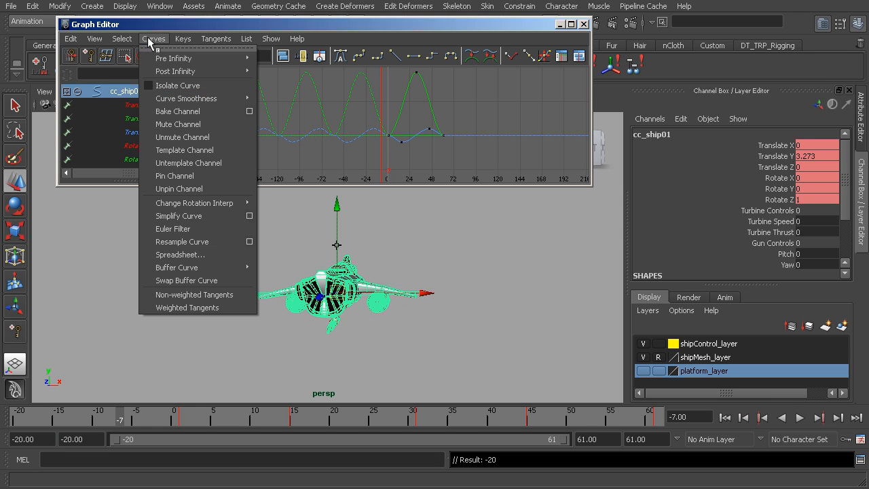
{"action": "mouse_move", "coordinate": [204, 60]}
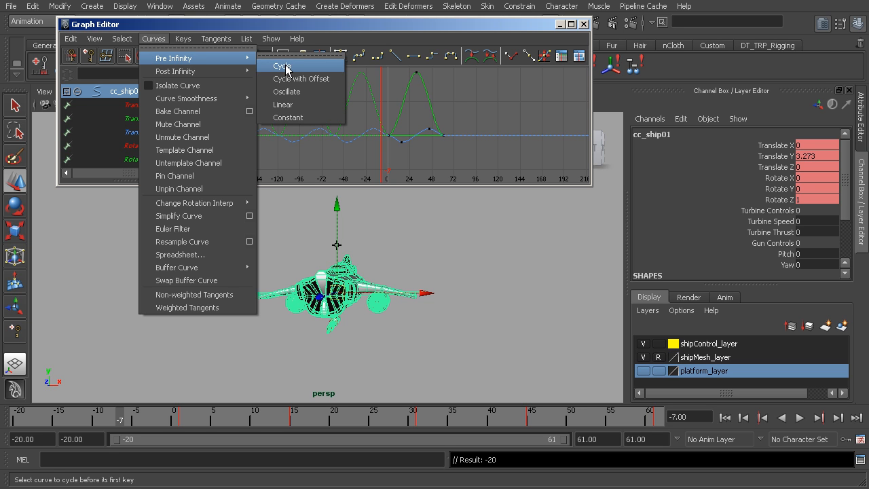
{"action": "left_click", "coordinate": [289, 117]}
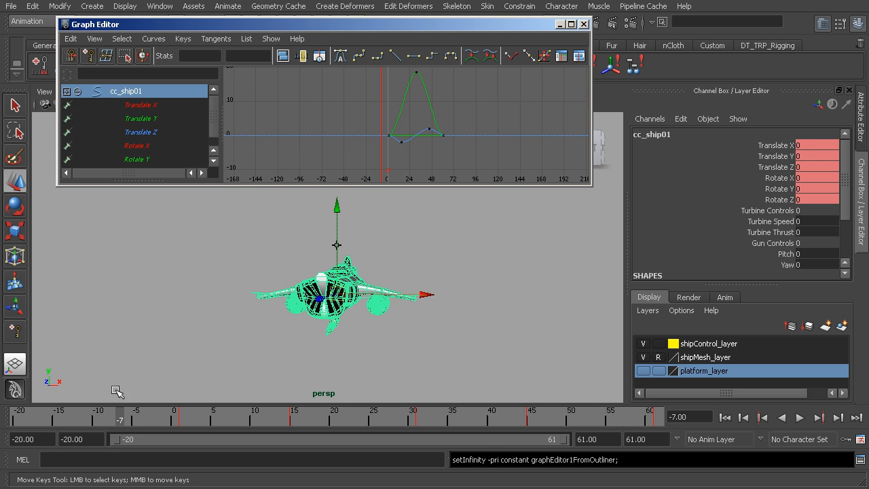
{"action": "key", "text": "alt+v"}
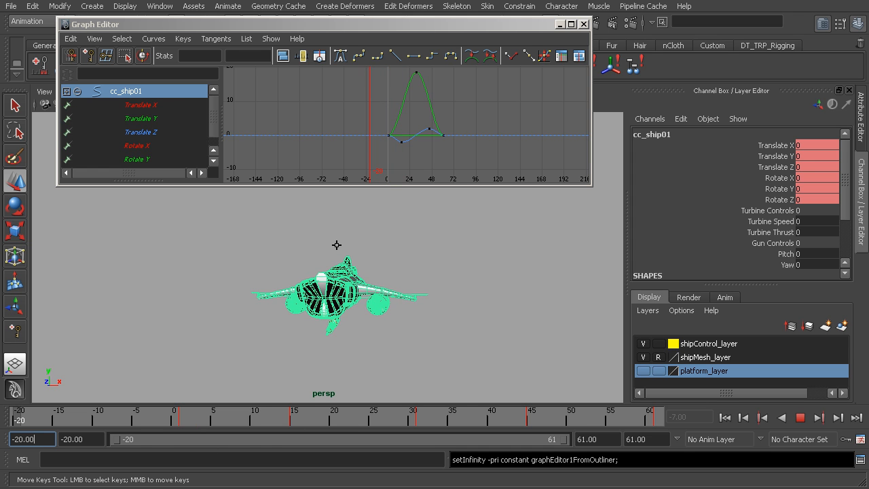
{"action": "left_click", "coordinate": [66, 415]}
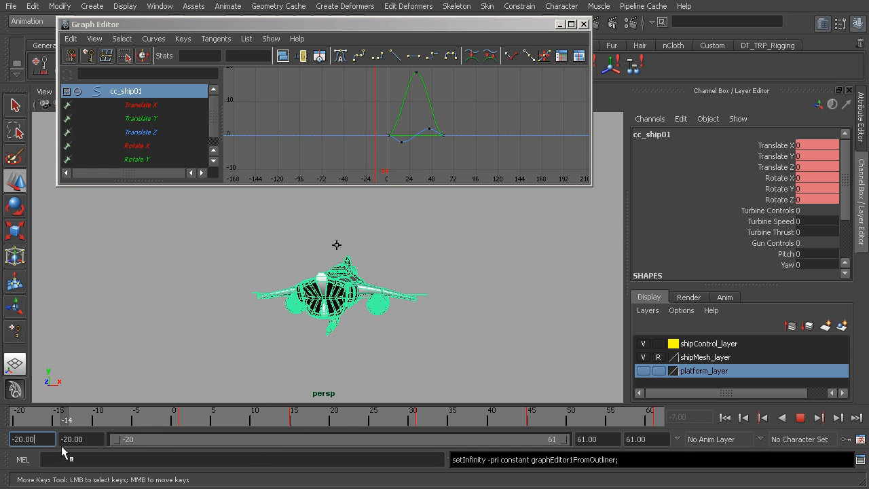
Set both the Pre Infinity and the Post Infinity of the ship's curves to Cycle
{"action": "left_click", "coordinate": [153, 39]}
{"action": "mouse_move", "coordinate": [200, 59]}
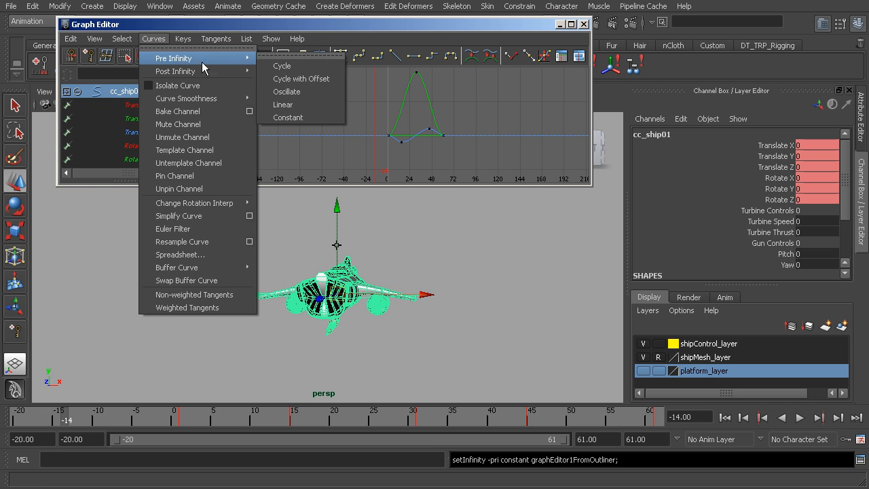
{"action": "left_click", "coordinate": [303, 71]}
{"action": "left_click", "coordinate": [153, 39]}
{"action": "mouse_move", "coordinate": [197, 71]}
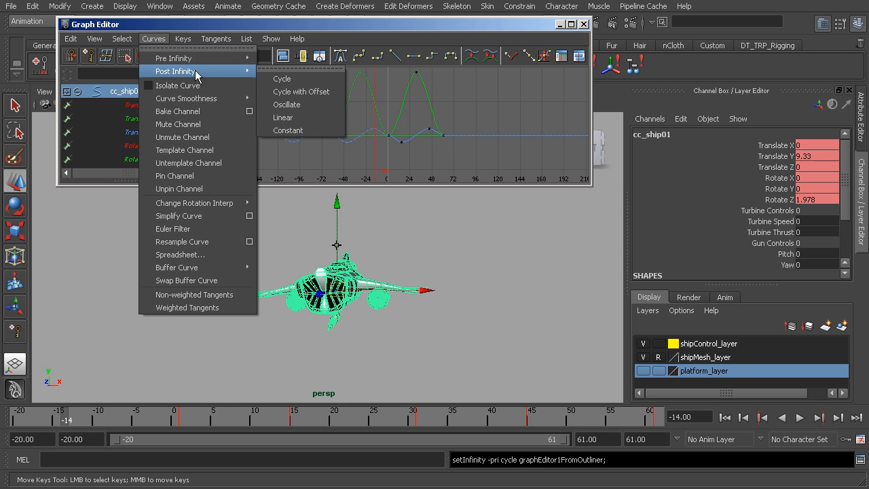
{"action": "left_click", "coordinate": [304, 79]}
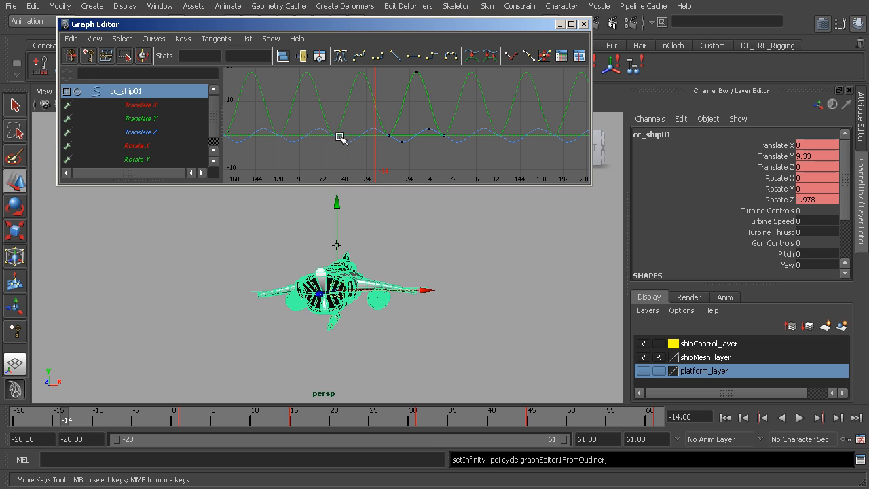
Show only the Rotate Z curve and inspect the tangents of its frame 1 and frame 61 keys
{"action": "scroll", "coordinate": [214, 123], "scroll_direction": "down", "scroll_amount": 1}
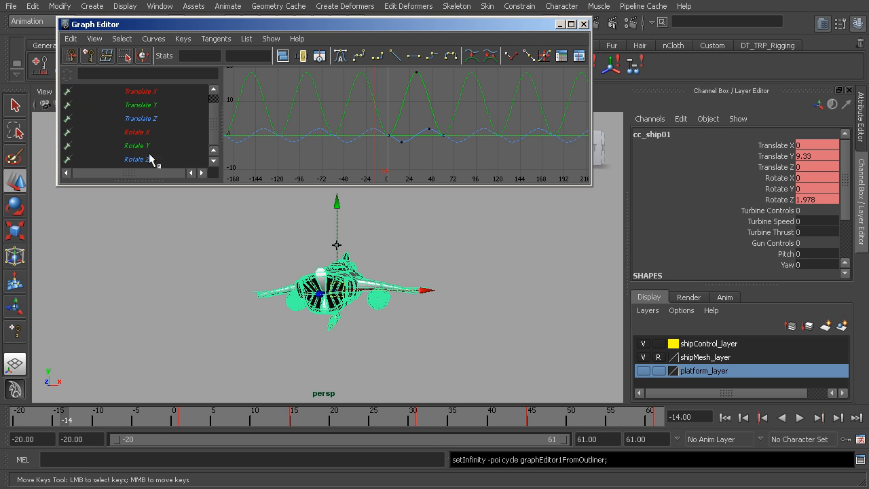
{"action": "left_click", "coordinate": [156, 160]}
{"action": "middle_click_drag", "start_coordinate": [414, 135], "coordinate": [392, 131], "text": "alt"}
{"action": "right_click_drag", "start_coordinate": [390, 129], "coordinate": [400, 159], "text": "alt"}
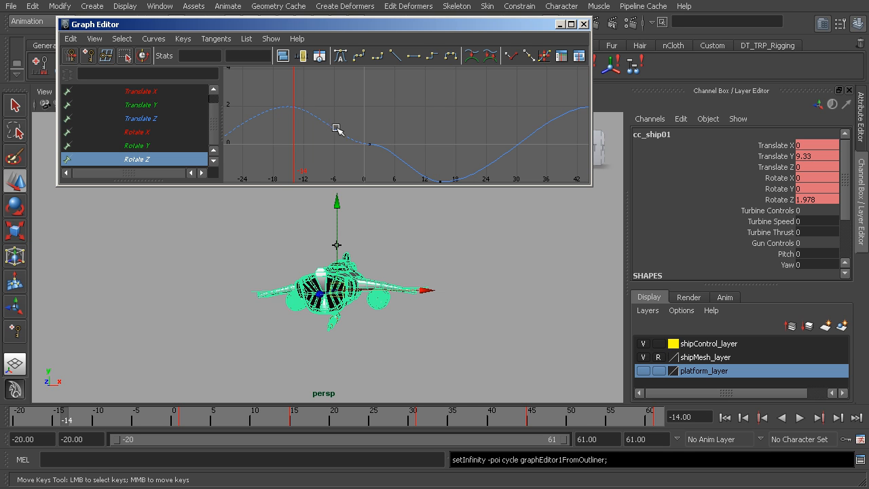
{"action": "left_click_drag", "start_coordinate": [351, 119], "coordinate": [372, 151]}
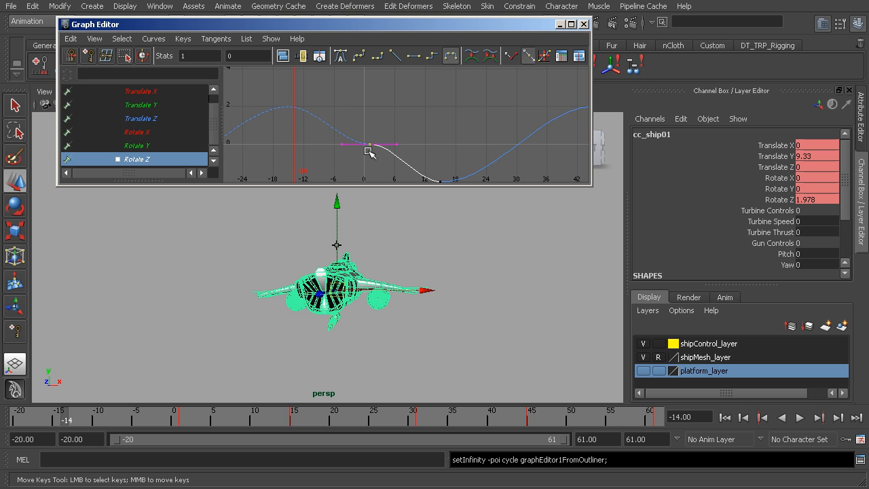
{"action": "middle_click_drag", "start_coordinate": [426, 150], "coordinate": [366, 129], "text": "alt"}
{"action": "right_click_drag", "start_coordinate": [366, 129], "coordinate": [387, 153], "text": "alt"}
{"action": "left_click_drag", "start_coordinate": [347, 112], "coordinate": [400, 165]}
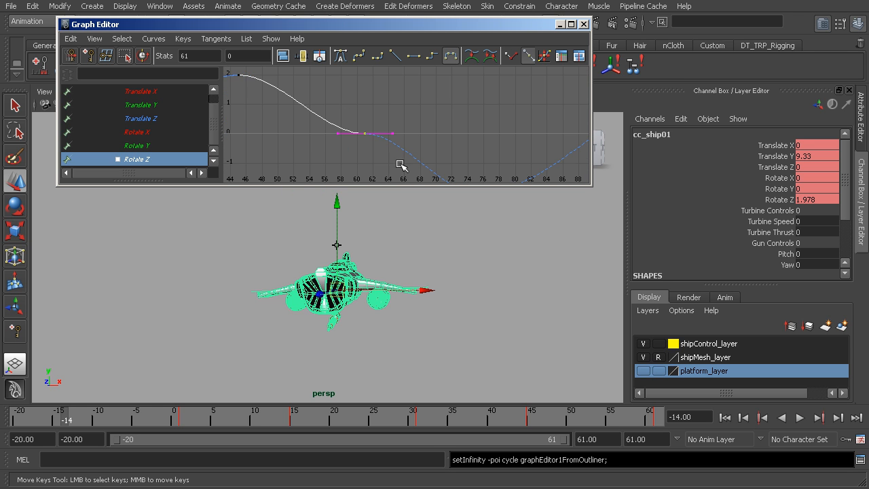
Compare the shape of the Rotate Z curve on either side of the frame 1 and frame 61 keys
{"action": "middle_click_drag", "start_coordinate": [424, 151], "coordinate": [288, 134], "text": "alt"}
{"action": "middle_click_drag", "start_coordinate": [346, 140], "coordinate": [433, 170], "text": "alt"}
{"action": "middle_click_drag", "start_coordinate": [296, 127], "coordinate": [317, 131], "text": "alt"}
{"action": "middle_click_drag", "start_coordinate": [402, 149], "coordinate": [328, 111], "text": "alt"}
{"action": "middle_click_drag", "start_coordinate": [268, 137], "coordinate": [483, 147], "text": "alt"}
{"action": "middle_click_drag", "start_coordinate": [143, 130], "coordinate": [287, 134], "text": "alt"}
{"action": "middle_click_drag", "start_coordinate": [197, 135], "coordinate": [355, 140], "text": "alt"}
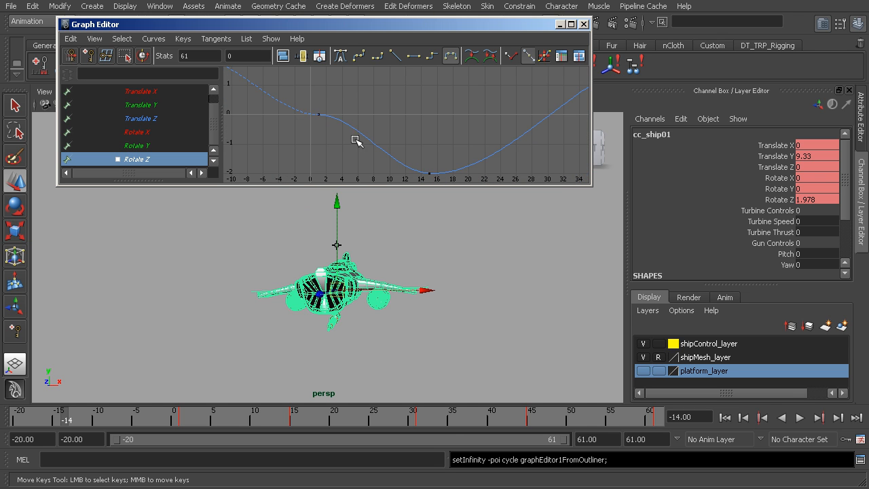
{"action": "middle_click_drag", "start_coordinate": [313, 116], "coordinate": [320, 148], "text": "alt"}
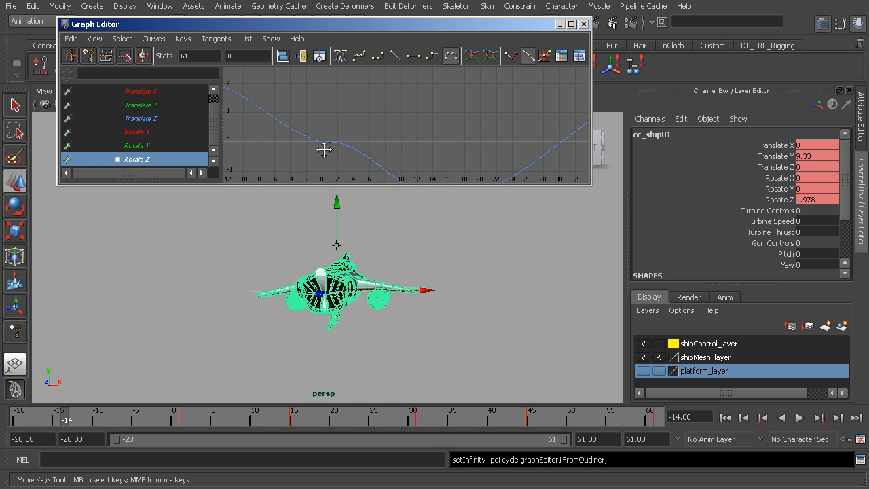
Select the outgoing tangent handles of the Rotate Z keys at frames 1 and 61 and tilt them downward together to smooth the loop
{"action": "right_click_drag", "start_coordinate": [366, 155], "coordinate": [319, 125], "text": "alt"}
{"action": "left_click_drag", "start_coordinate": [287, 106], "coordinate": [349, 151]}
{"action": "left_click_drag", "start_coordinate": [513, 129], "coordinate": [549, 152], "text": "shift"}
{"action": "left_click_drag", "start_coordinate": [326, 124], "coordinate": [341, 151], "text": "shift"}
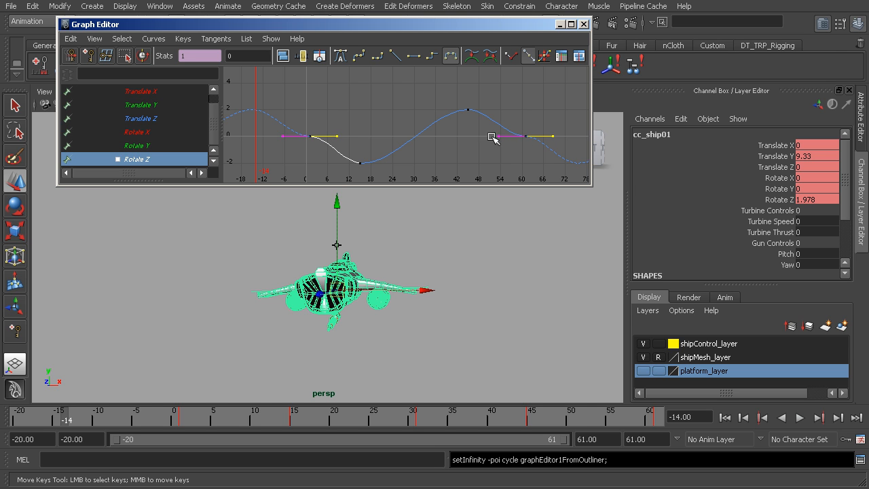
{"action": "right_click_drag", "start_coordinate": [339, 141], "coordinate": [379, 131], "text": "alt"}
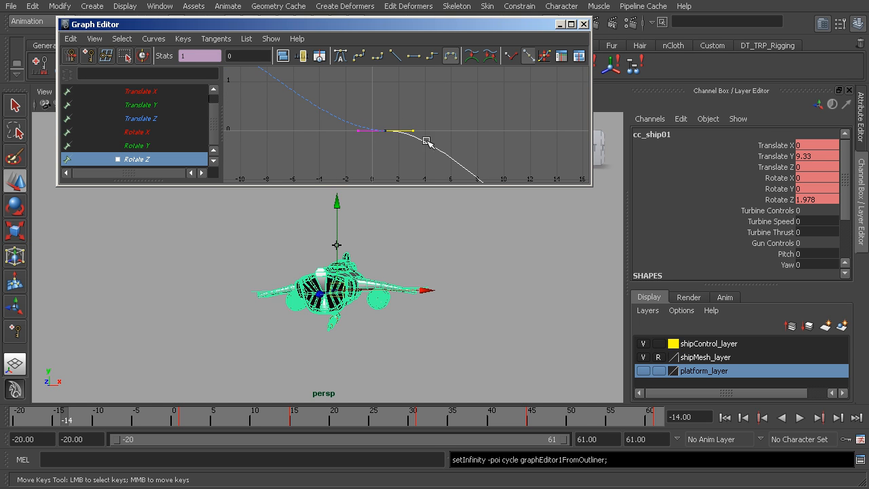
{"action": "middle_click_drag", "start_coordinate": [492, 117], "coordinate": [490, 134]}
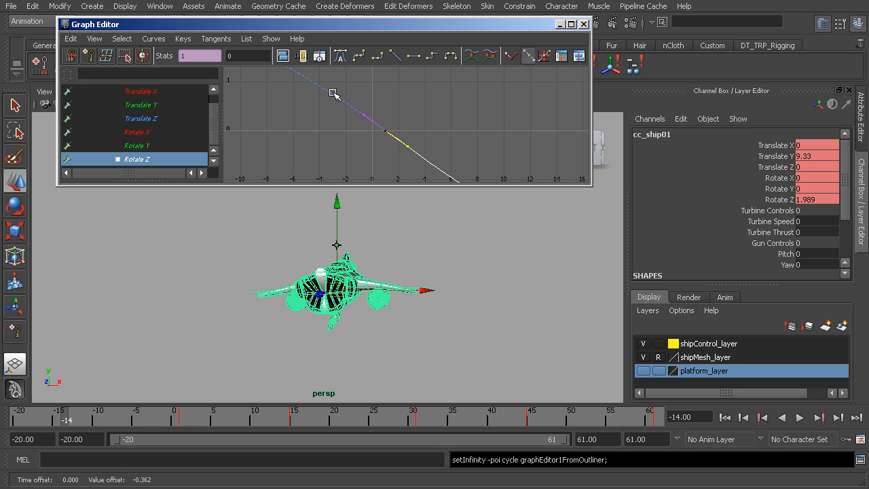
{"action": "middle_click_drag", "start_coordinate": [489, 148], "coordinate": [490, 147]}
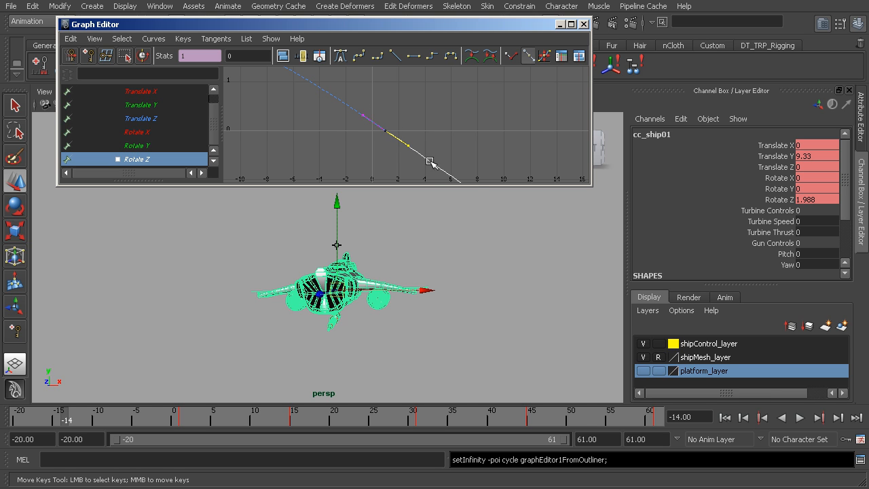
Clear the selection, check the cycled Rotate Z curve around its frame 61 key, and minimize the Graph Editor
{"action": "left_click", "coordinate": [417, 129]}
{"action": "scroll", "coordinate": [414, 141], "scroll_direction": "down", "scroll_amount": 6}
{"action": "middle_click_drag", "start_coordinate": [455, 139], "coordinate": [381, 134], "text": "alt"}
{"action": "middle_click_drag", "start_coordinate": [502, 140], "coordinate": [413, 136], "text": "alt"}
{"action": "middle_click_drag", "start_coordinate": [339, 129], "coordinate": [381, 135], "text": "alt"}
{"action": "scroll", "coordinate": [377, 135], "scroll_direction": "up", "scroll_amount": 5}
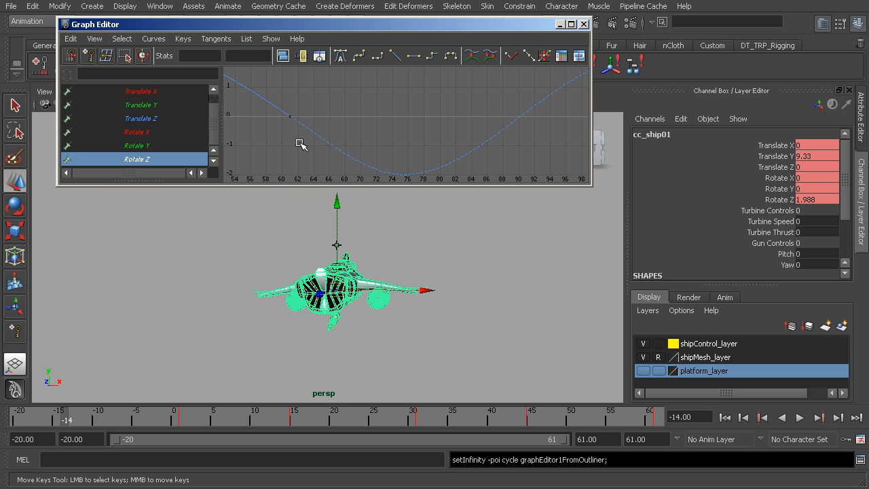
{"action": "middle_click_drag", "start_coordinate": [273, 141], "coordinate": [498, 153], "text": "alt"}
{"action": "right_click_drag", "start_coordinate": [498, 153], "coordinate": [407, 148], "text": "alt"}
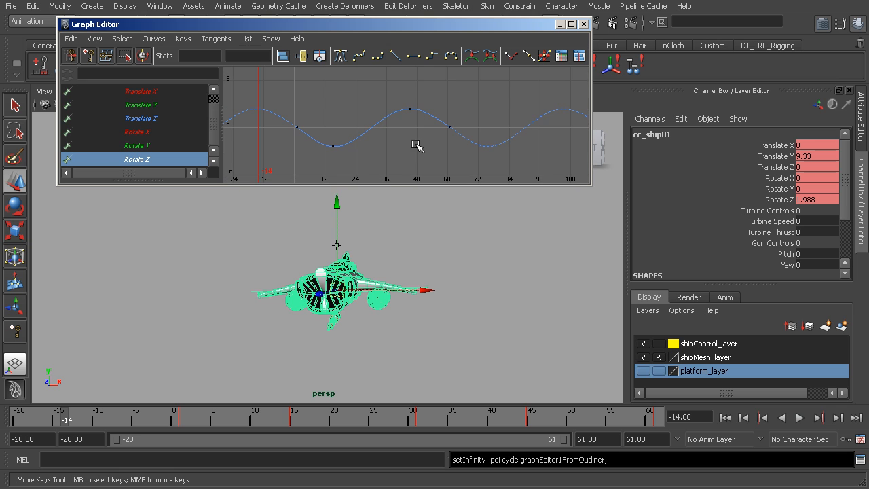
{"action": "left_click", "coordinate": [560, 24]}
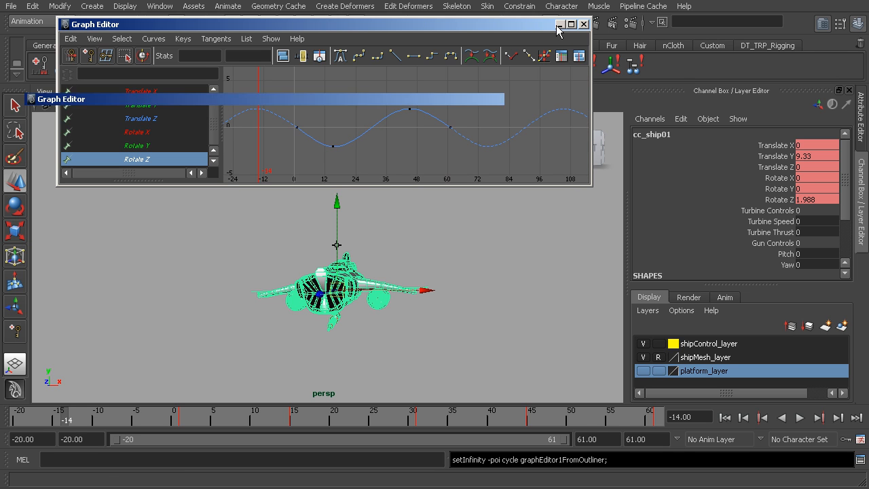
Shorten the playback range to end at frame 60 and set the animation start time to frame 1
{"action": "left_click_drag", "start_coordinate": [562, 437], "coordinate": [556, 440]}
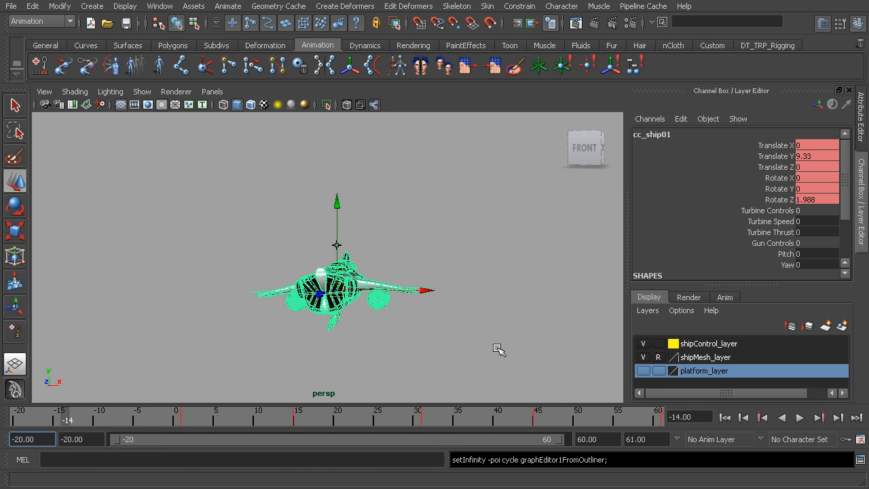
{"action": "left_click", "coordinate": [29, 438]}
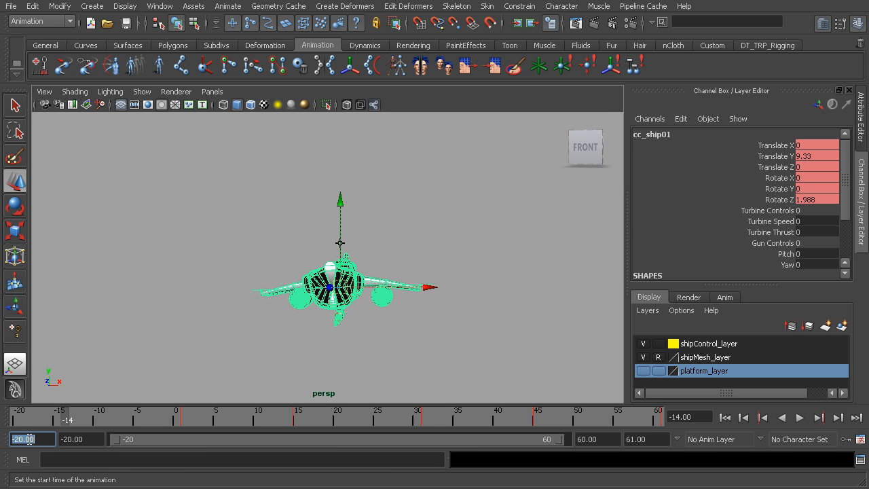
{"action": "type", "text": "1"}
{"action": "key", "text": "Return"}
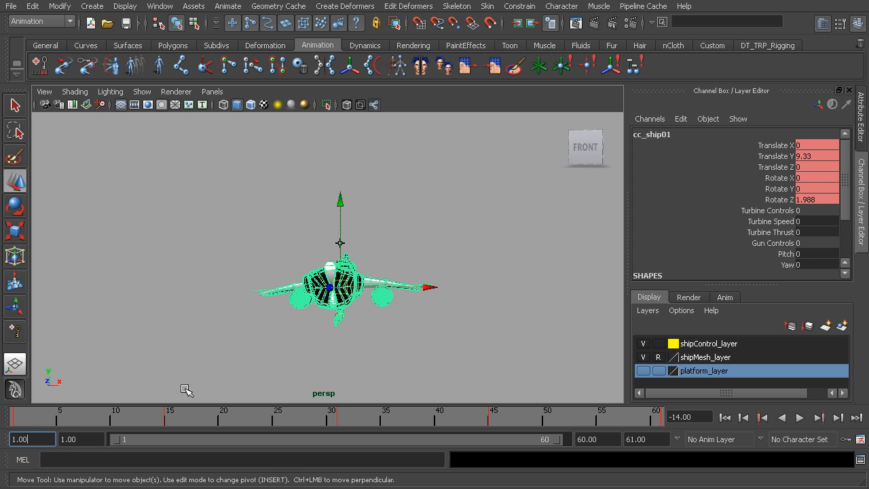
Deselect the ship, view it from the front, and play the hover loop to check its smoothness
{"action": "left_click", "coordinate": [237, 319]}
{"action": "left_click_drag", "start_coordinate": [237, 319], "coordinate": [314, 233], "text": "alt"}
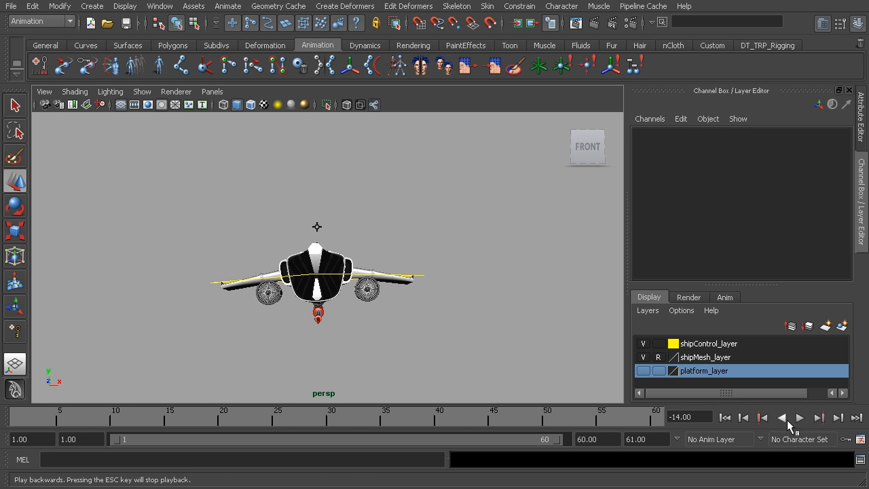
{"action": "left_click", "coordinate": [799, 417]}
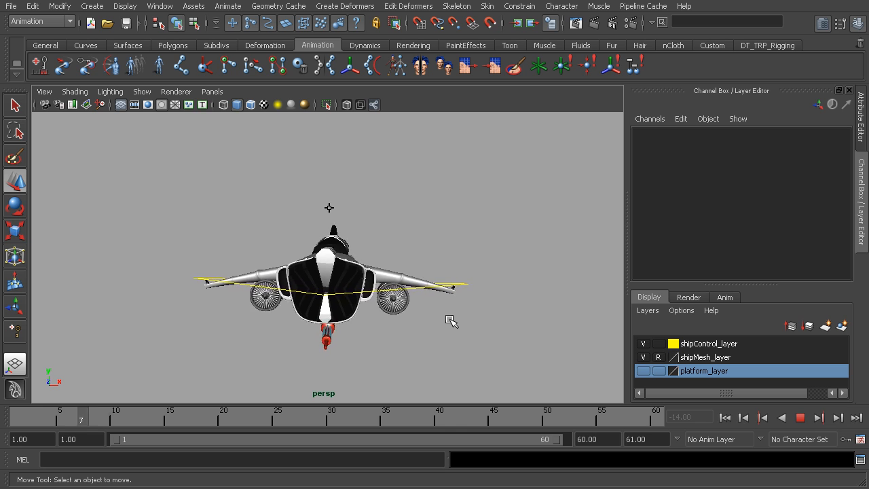
{"action": "left_click", "coordinate": [799, 418]}
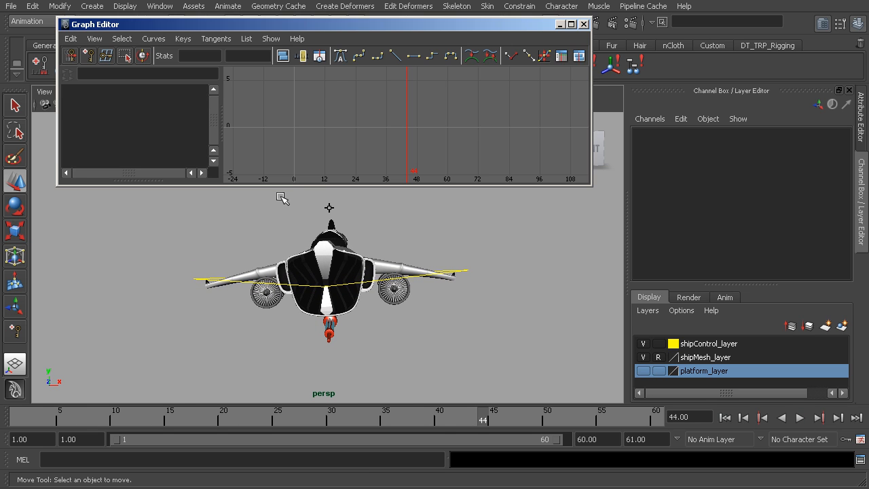
Select the ship's control curve and show only its Translate Y curve with several cycles in the graph view
{"action": "left_click", "coordinate": [466, 275]}
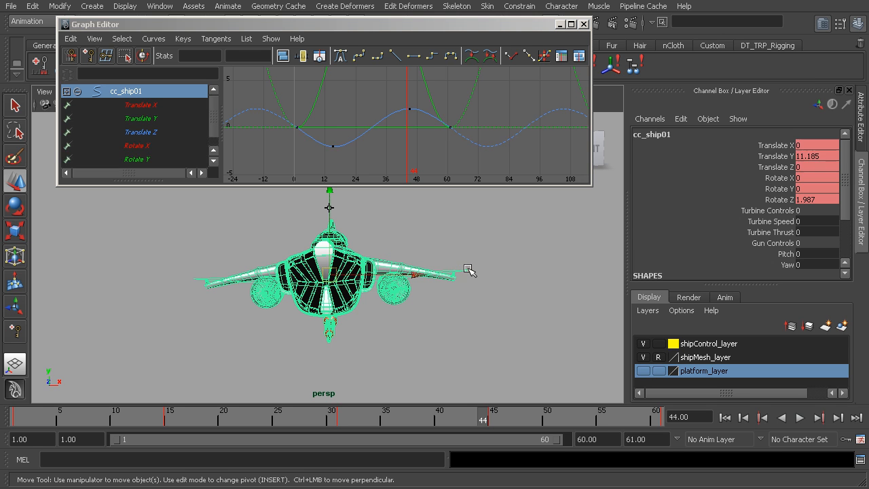
{"action": "left_click", "coordinate": [145, 119]}
{"action": "right_click_drag", "start_coordinate": [393, 130], "coordinate": [370, 130], "text": "alt"}
{"action": "middle_click_drag", "start_coordinate": [369, 129], "coordinate": [365, 152], "text": "alt"}
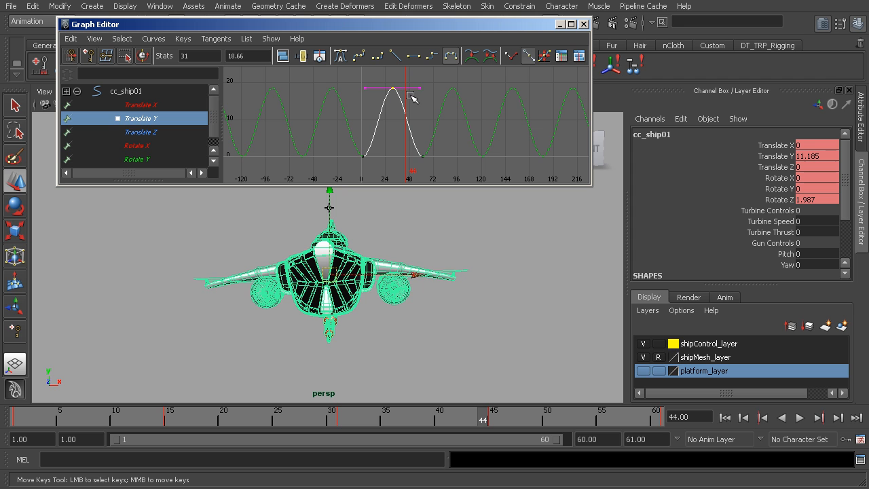
Select the Translate Y keys at frames 1 and 31 in turn and play the animation to compare the motion with the curve
{"action": "left_click_drag", "start_coordinate": [348, 148], "coordinate": [382, 168]}
{"action": "key", "text": "alt+v"}
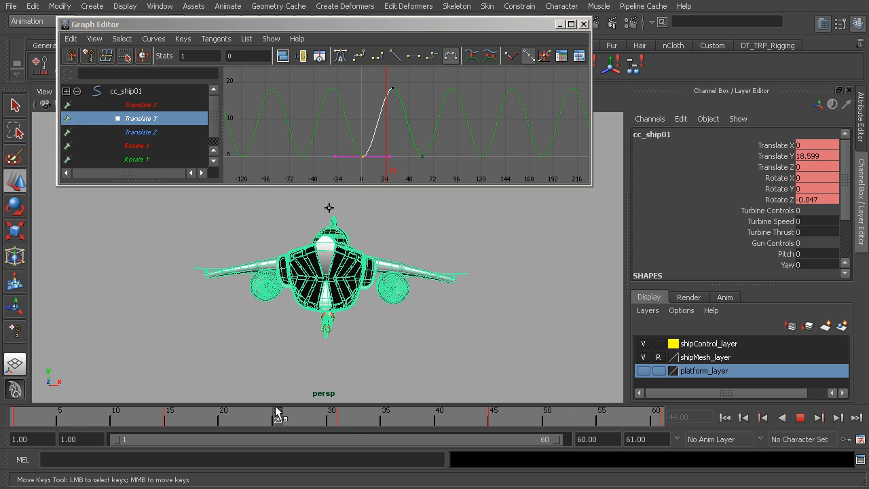
{"action": "left_click", "coordinate": [276, 410]}
{"action": "left_click_drag", "start_coordinate": [414, 107], "coordinate": [378, 78]}
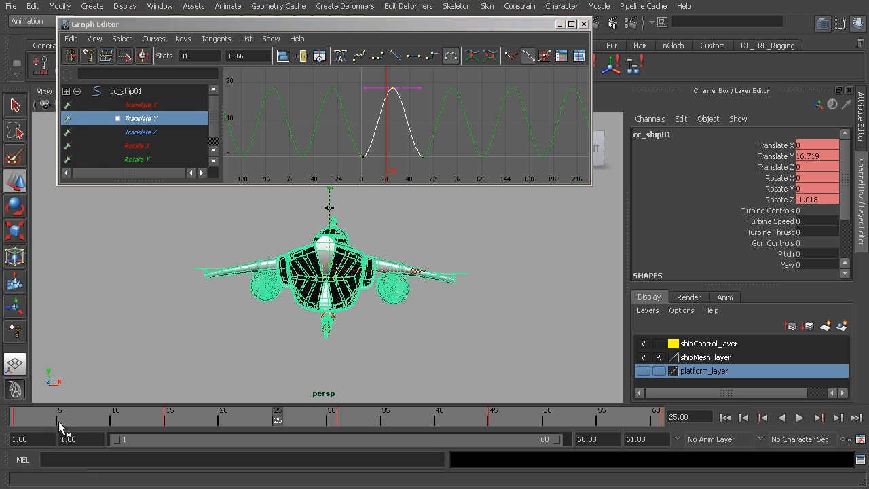
{"action": "key", "text": "alt+v"}
{"action": "key", "text": "alt+v"}
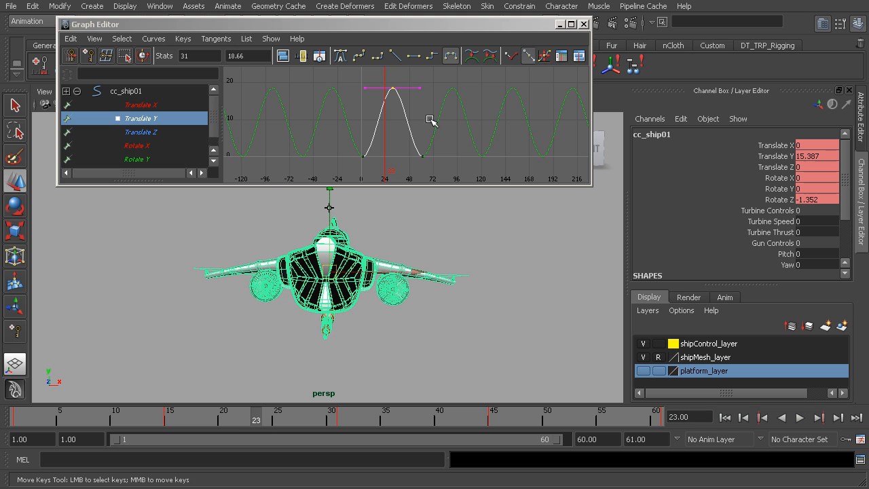
Inspect the tangents of the Translate Y keys at frames 61 and 1, and the cycled curve beyond frame 61
{"action": "left_click_drag", "start_coordinate": [416, 136], "coordinate": [451, 177]}
{"action": "left_click_drag", "start_coordinate": [340, 134], "coordinate": [370, 165]}
{"action": "scroll", "coordinate": [305, 143], "scroll_direction": "up", "scroll_amount": 4}
{"action": "middle_click_drag", "start_coordinate": [305, 145], "coordinate": [302, 112], "text": "alt"}
{"action": "right_click_drag", "start_coordinate": [308, 126], "coordinate": [321, 126], "text": "alt+shift"}
{"action": "scroll", "coordinate": [423, 140], "scroll_direction": "down", "scroll_amount": 3}
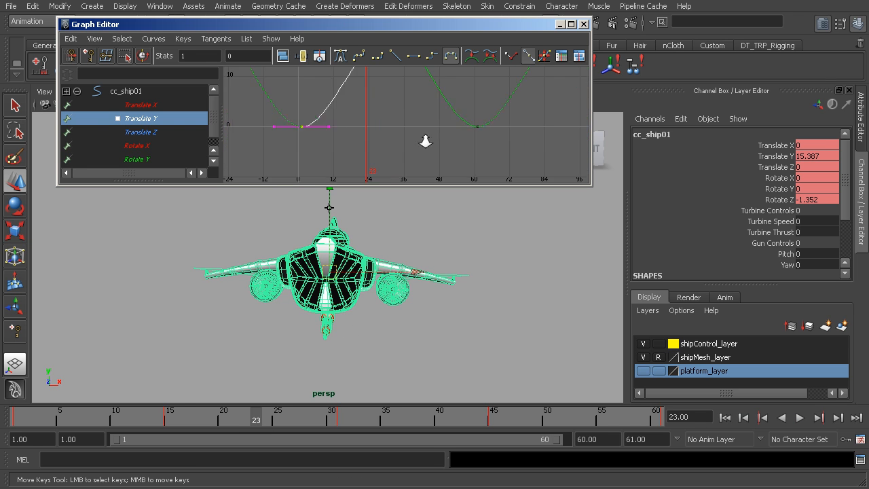
{"action": "left_click_drag", "start_coordinate": [430, 120], "coordinate": [494, 155]}
{"action": "left_click_drag", "start_coordinate": [303, 102], "coordinate": [370, 148]}
{"action": "middle_click_drag", "start_coordinate": [423, 136], "coordinate": [527, 126], "text": "alt"}
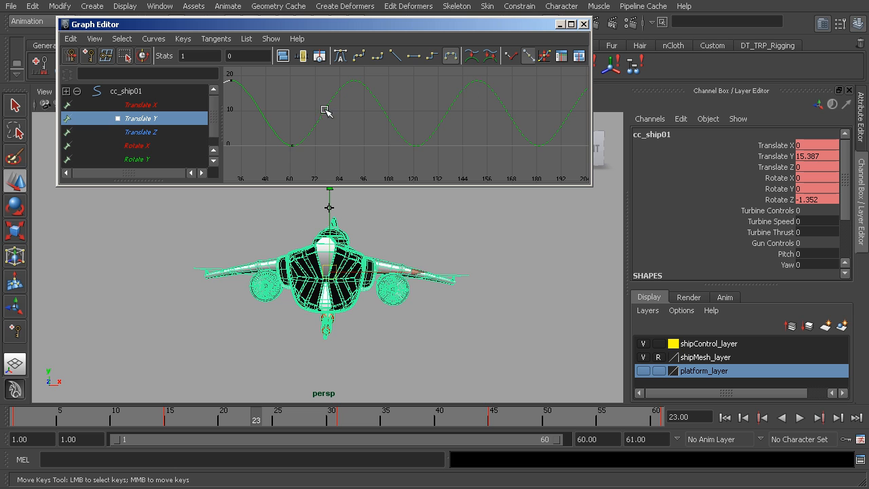
Examine the tangents at the Translate Y peak on frame 31 and at the low keys on frames 1 and 61
{"action": "middle_click_drag", "start_coordinate": [235, 131], "coordinate": [407, 137], "text": "alt"}
{"action": "scroll", "coordinate": [415, 129], "scroll_direction": "up", "scroll_amount": 3}
{"action": "scroll", "coordinate": [408, 138], "scroll_direction": "down", "scroll_amount": 2}
{"action": "left_click_drag", "start_coordinate": [409, 95], "coordinate": [383, 67]}
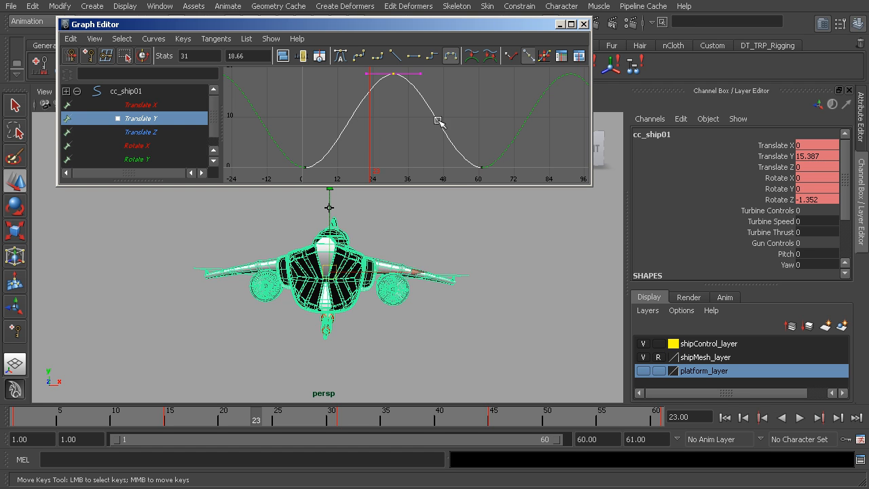
{"action": "middle_click_drag", "start_coordinate": [338, 155], "coordinate": [355, 117], "text": "alt"}
{"action": "left_click_drag", "start_coordinate": [322, 125], "coordinate": [362, 157]}
{"action": "left_click_drag", "start_coordinate": [476, 111], "coordinate": [528, 139]}
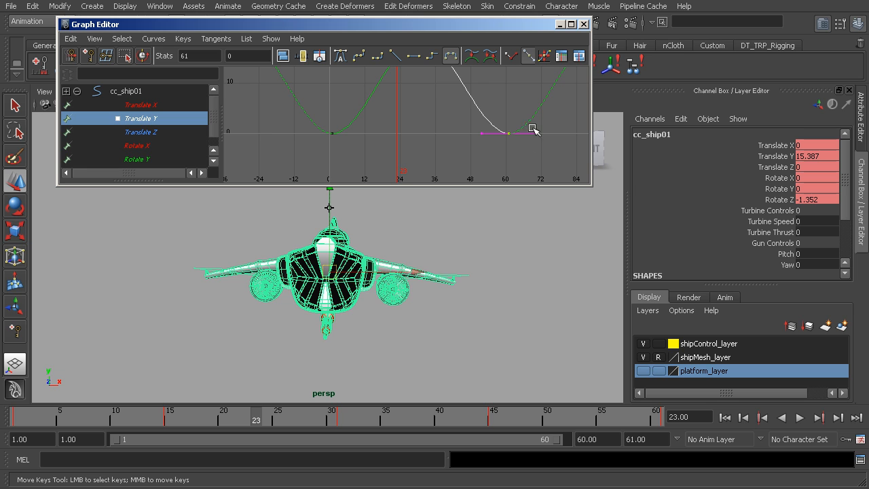
Clear the key selection, review the whole cycled Translate Y curve, and close the Graph Editor
{"action": "right_click_drag", "start_coordinate": [482, 134], "coordinate": [431, 124], "text": "alt"}
{"action": "middle_click_drag", "start_coordinate": [430, 125], "coordinate": [385, 139], "text": "alt"}
{"action": "left_click", "coordinate": [397, 93]}
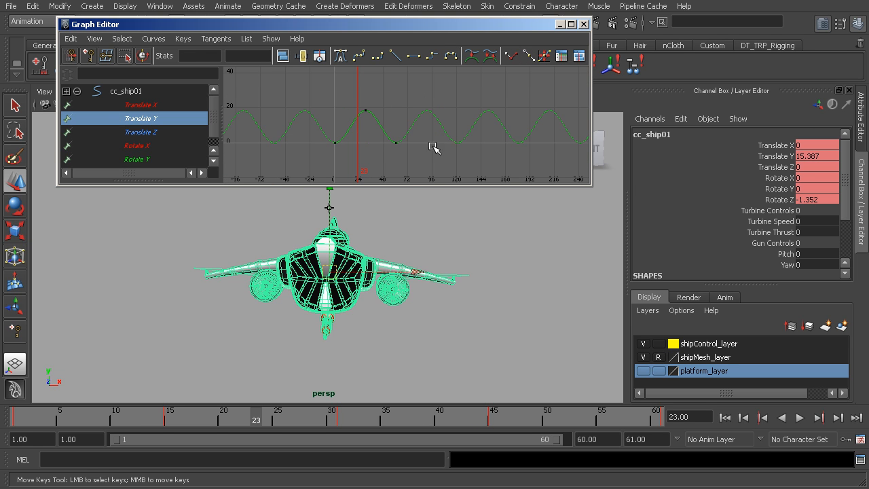
{"action": "left_click", "coordinate": [583, 23]}
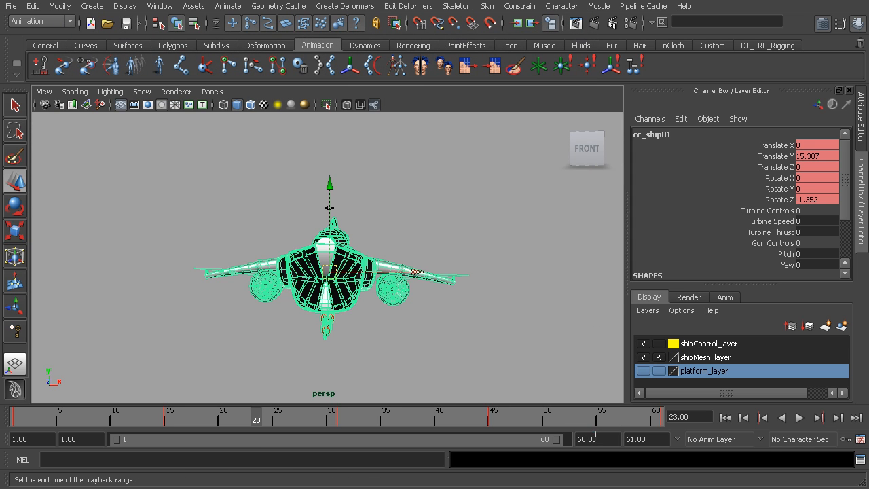
Set the end time of the playback range to frame 300
{"action": "left_click", "coordinate": [595, 436]}
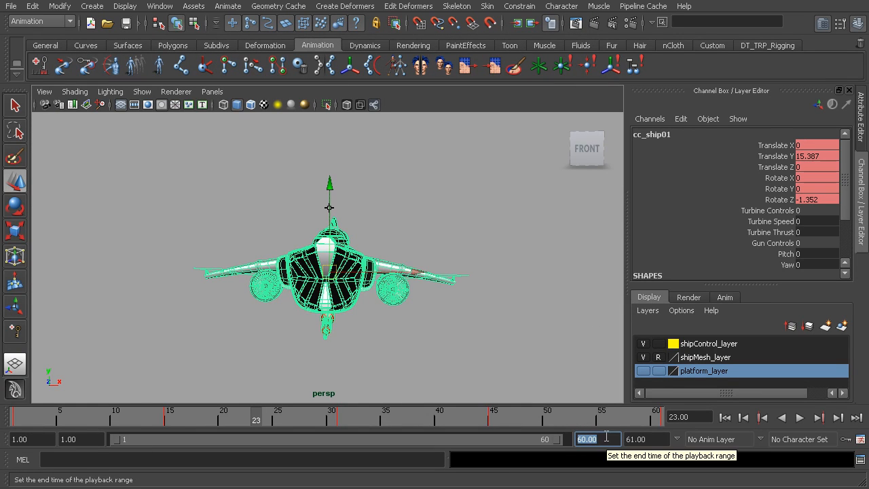
{"action": "type", "text": "300"}
{"action": "key", "text": "Return"}
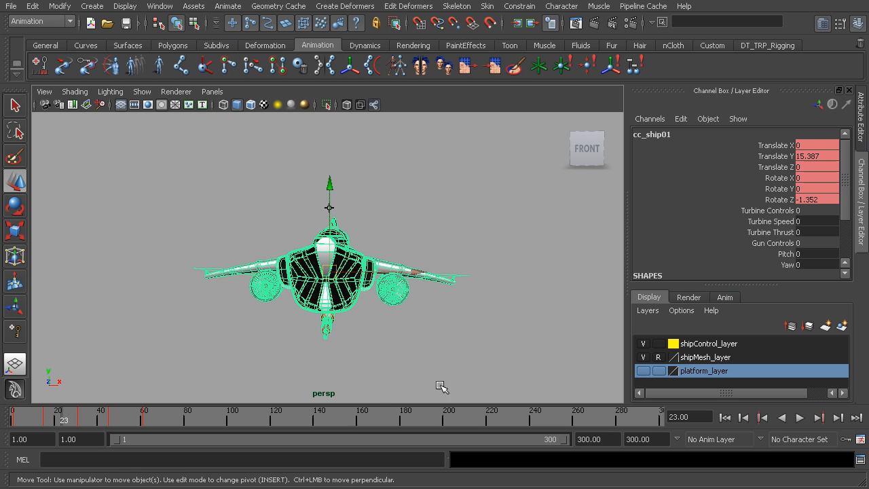
Play the extended frame range with the ship deselected to check the cycled hover, and stop playback
{"action": "left_click", "coordinate": [800, 417]}
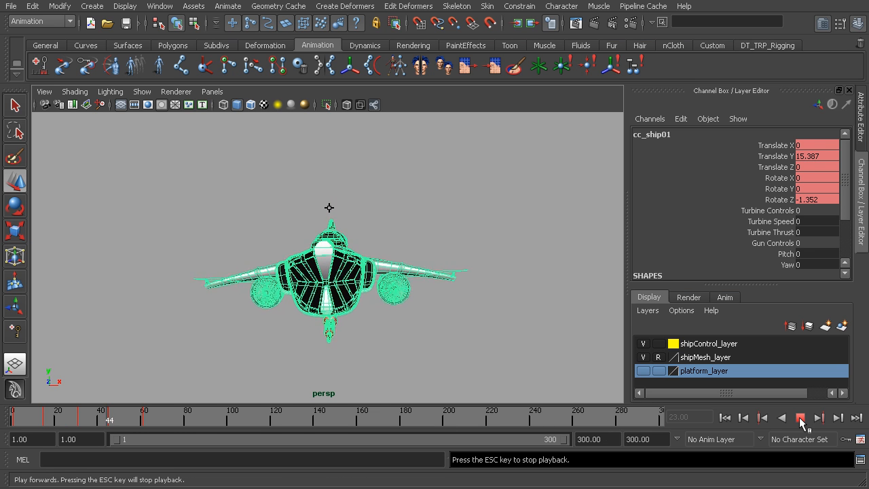
{"action": "left_click", "coordinate": [542, 269]}
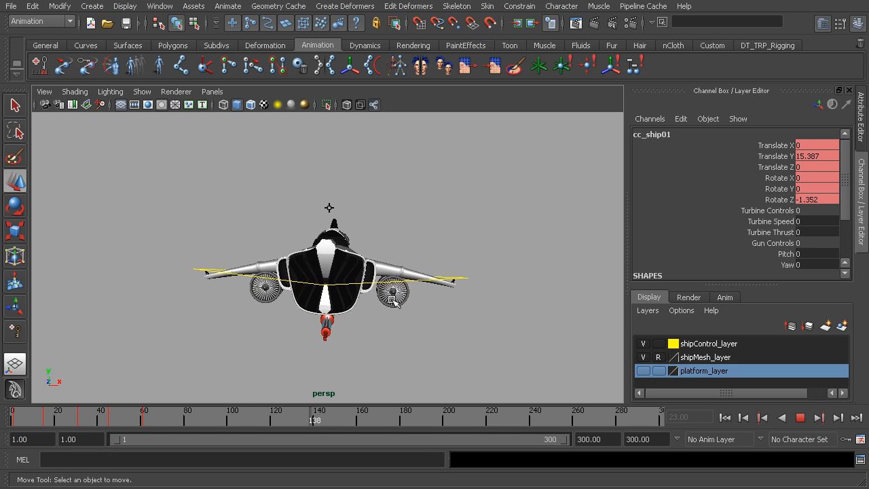
{"action": "left_click", "coordinate": [801, 417]}
{"action": "left_click", "coordinate": [485, 222]}
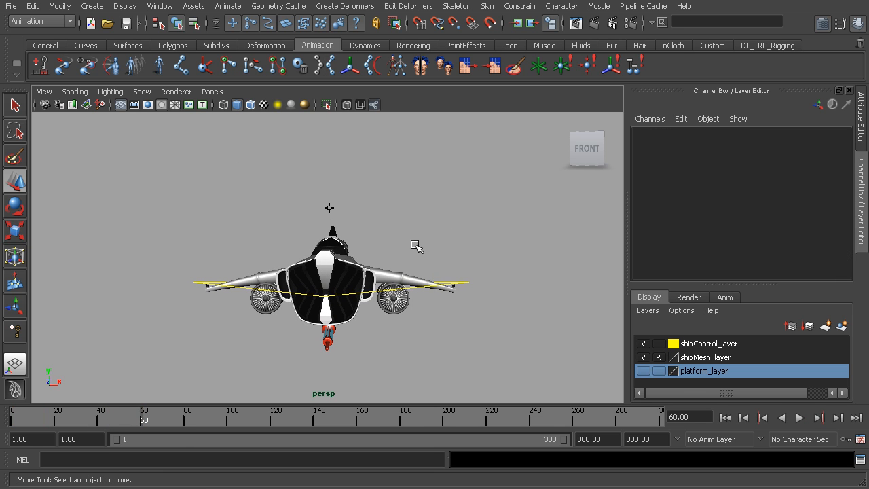
Select the ship's control curve and play the cycled hover from a slightly angled front view
{"action": "left_click_drag", "start_coordinate": [329, 207], "coordinate": [299, 192], "text": "alt"}
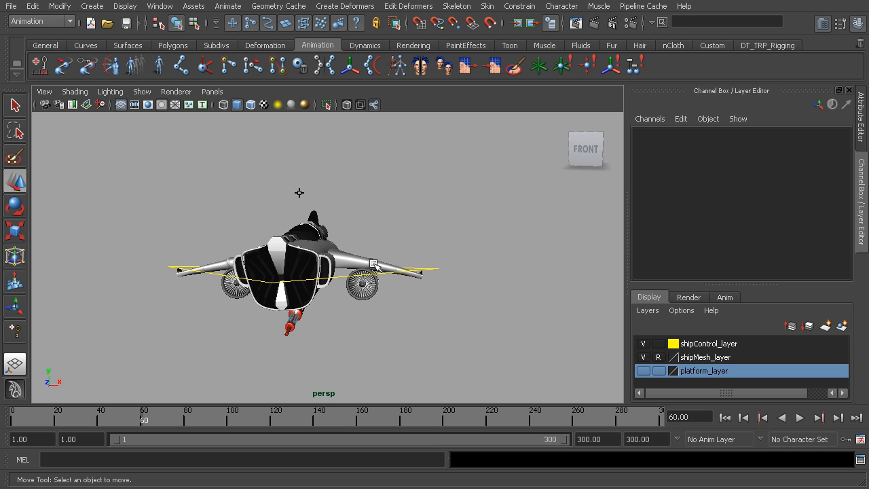
{"action": "left_click", "coordinate": [432, 270]}
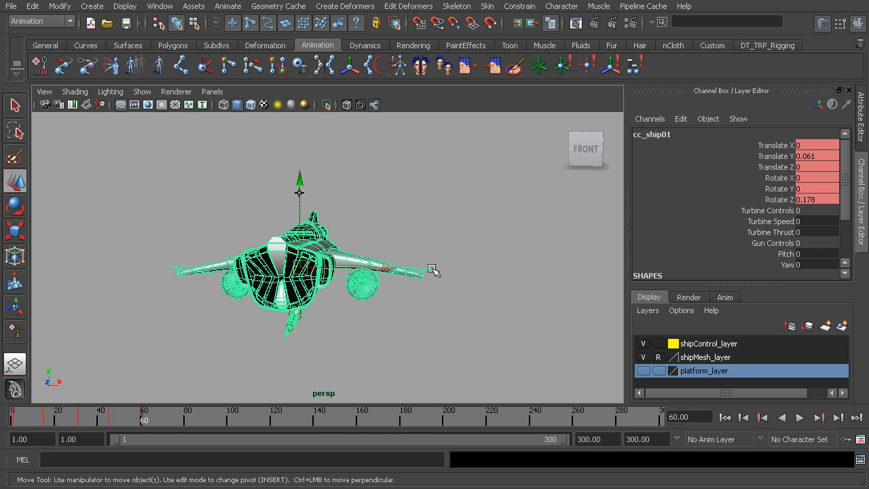
{"action": "middle_click_drag", "start_coordinate": [372, 283], "coordinate": [383, 278], "text": "alt"}
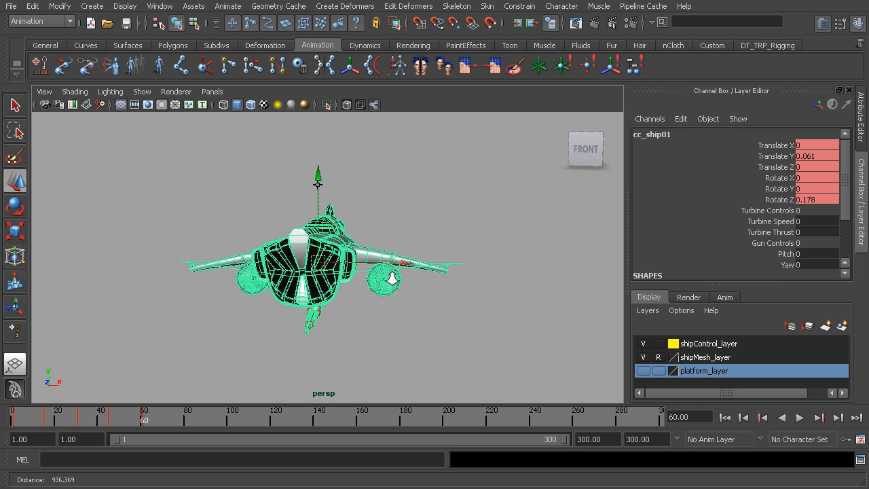
{"action": "right_click_drag", "start_coordinate": [396, 277], "coordinate": [401, 277], "text": "alt"}
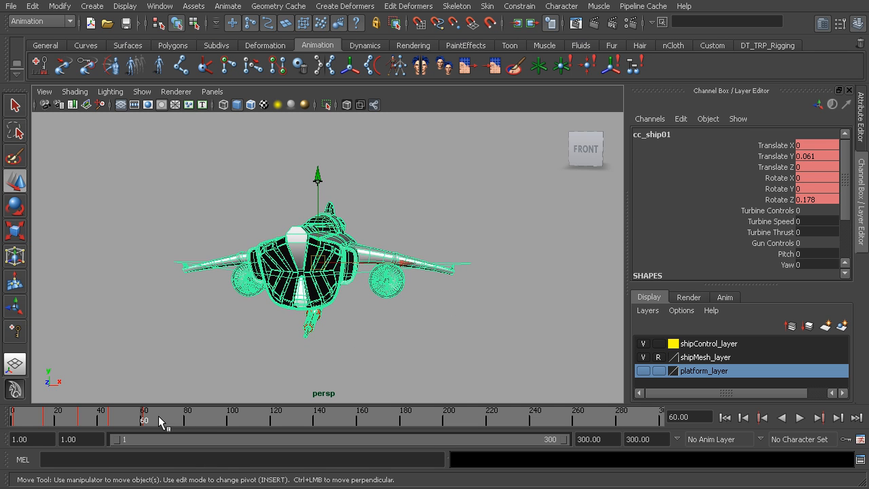
{"action": "key", "text": "alt+v"}
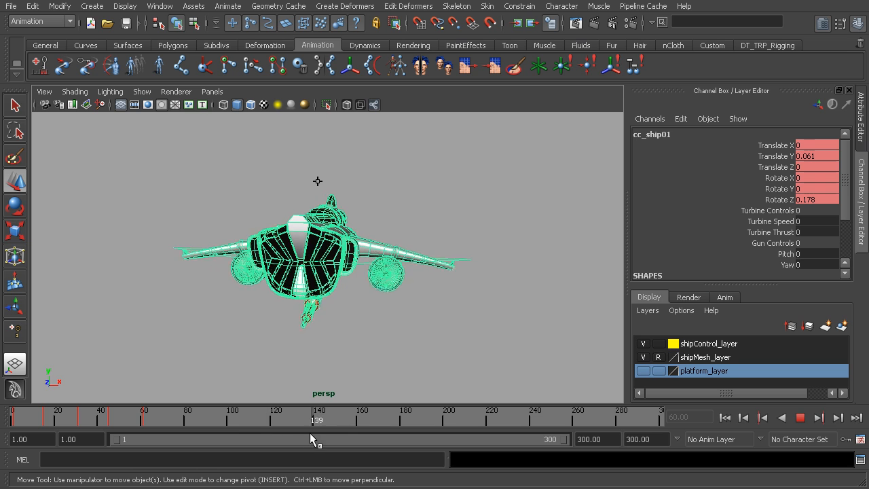